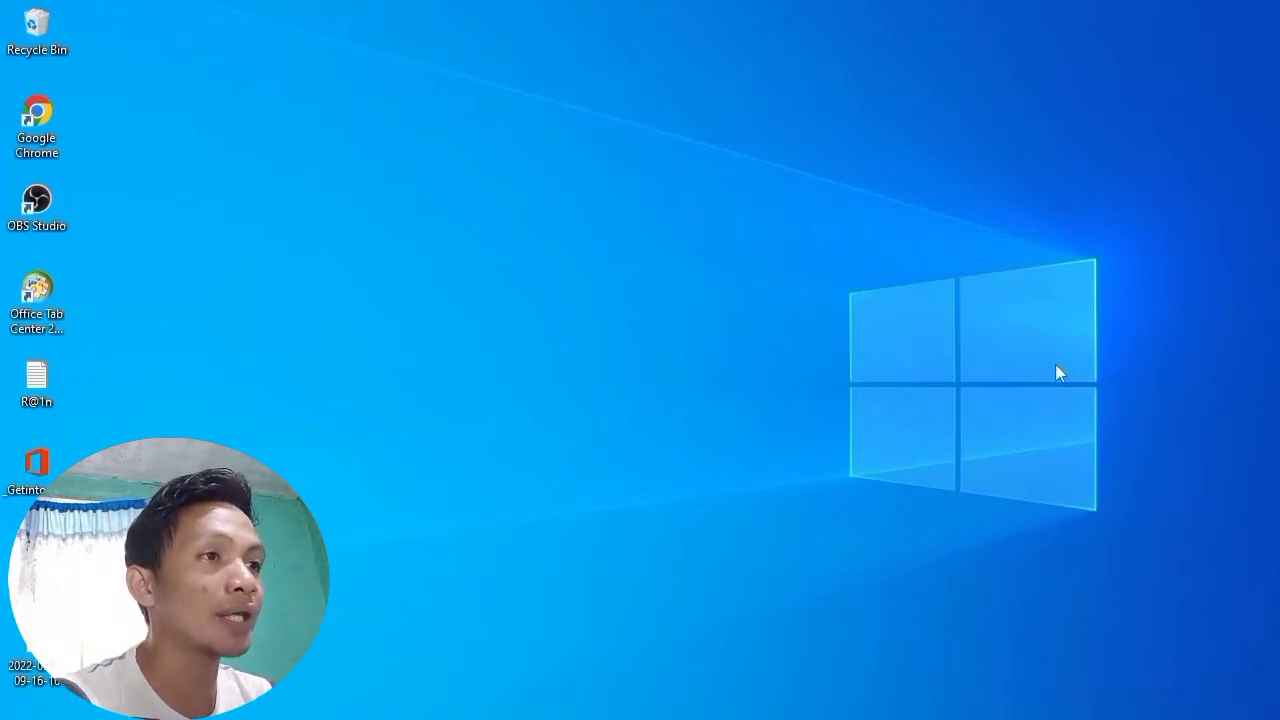
Refresh the Windows desktop from its right-click menu
{"action": "right_click", "coordinate": [396, 84]}
{"action": "right_click", "coordinate": [414, 92]}
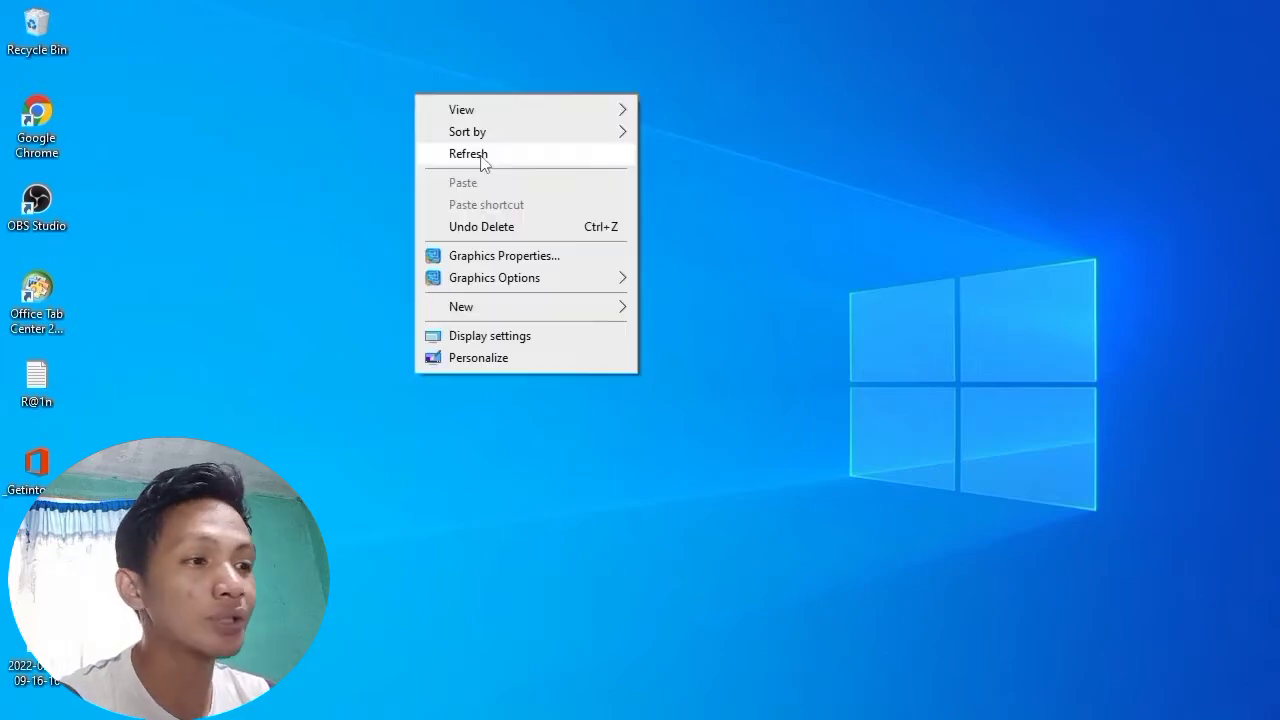
{"action": "left_click", "coordinate": [481, 159]}
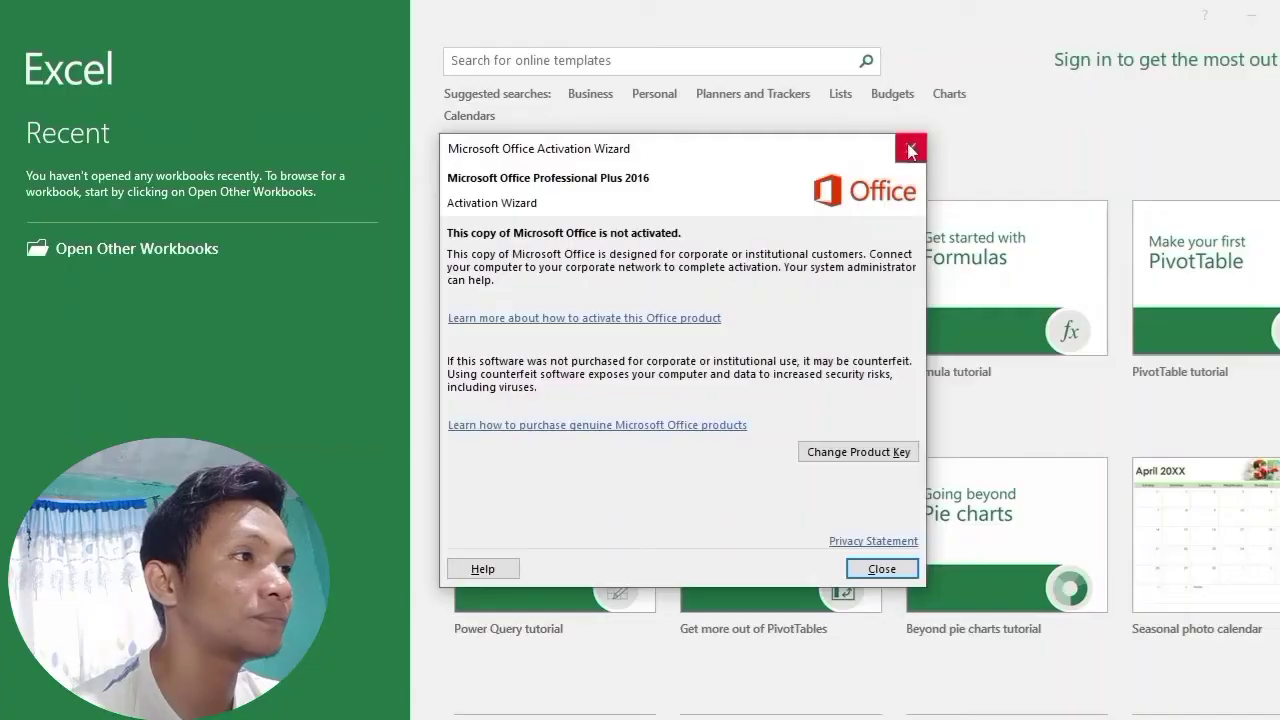
Dismiss the activation prompt, create a blank workbook and enter the name in cell G8
{"action": "left_click", "coordinate": [906, 145]}
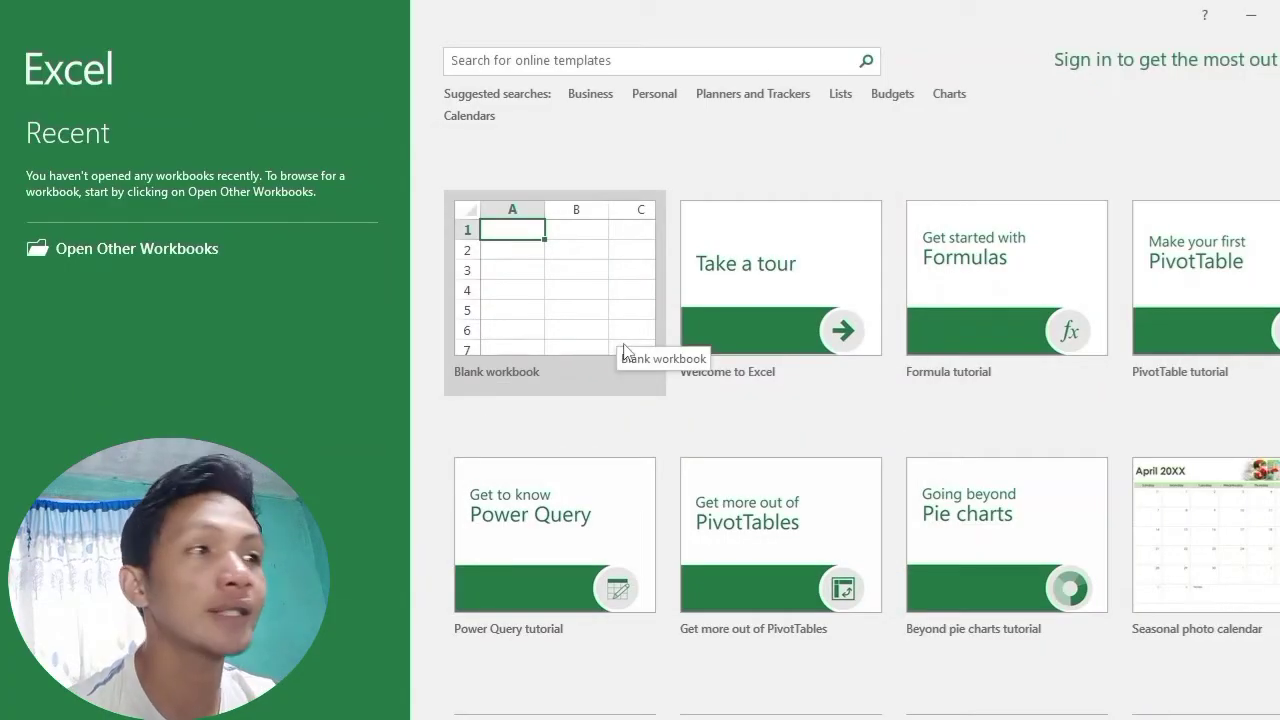
{"action": "left_click", "coordinate": [528, 279]}
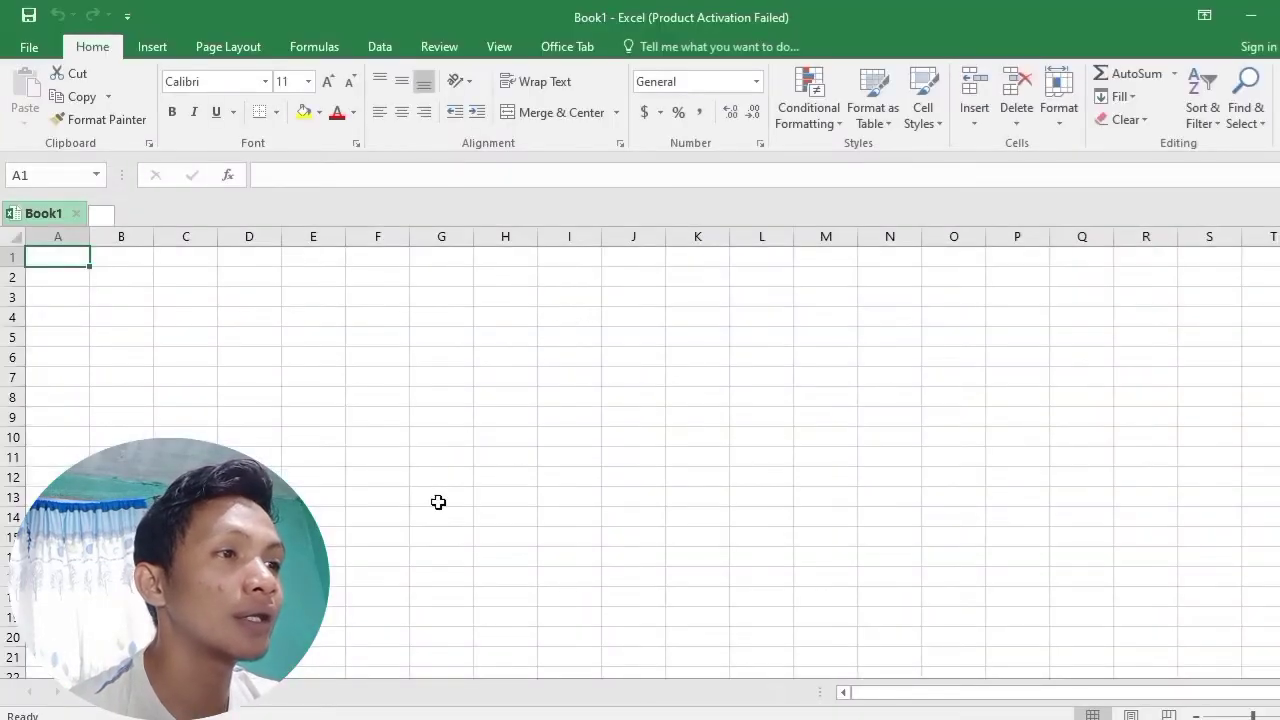
{"action": "left_click", "coordinate": [430, 397]}
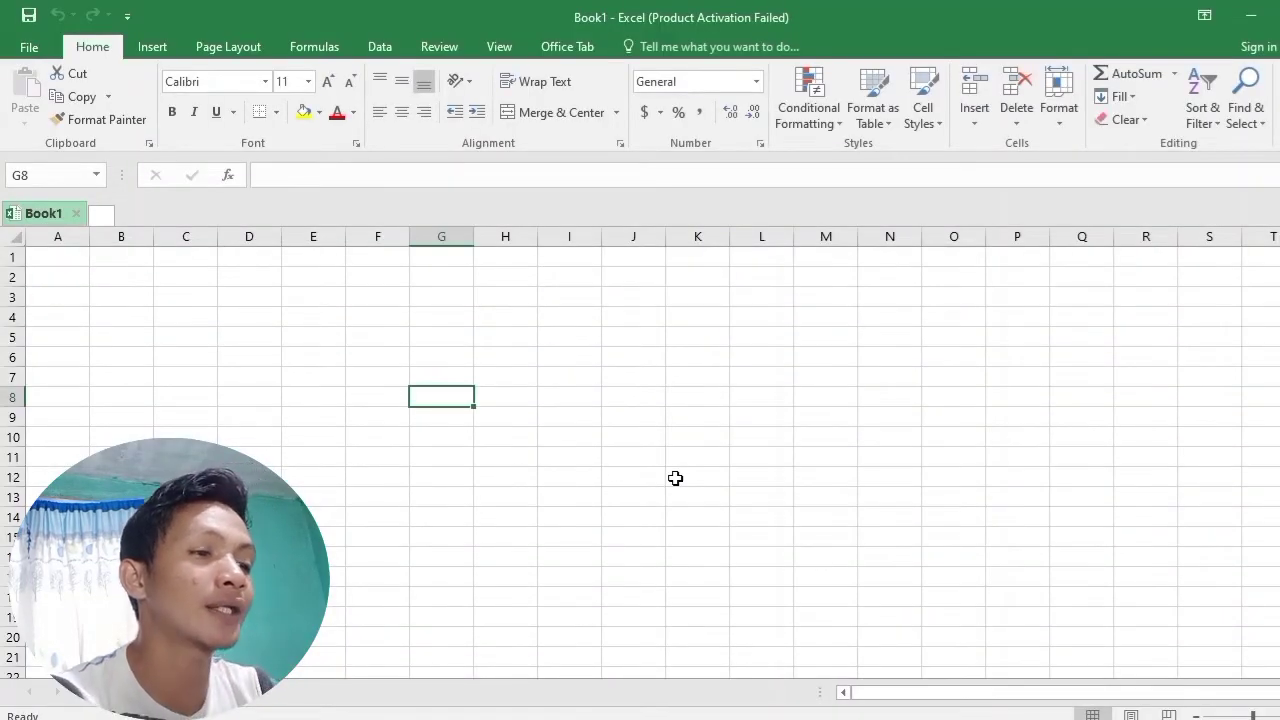
{"action": "type", "text": "d"}
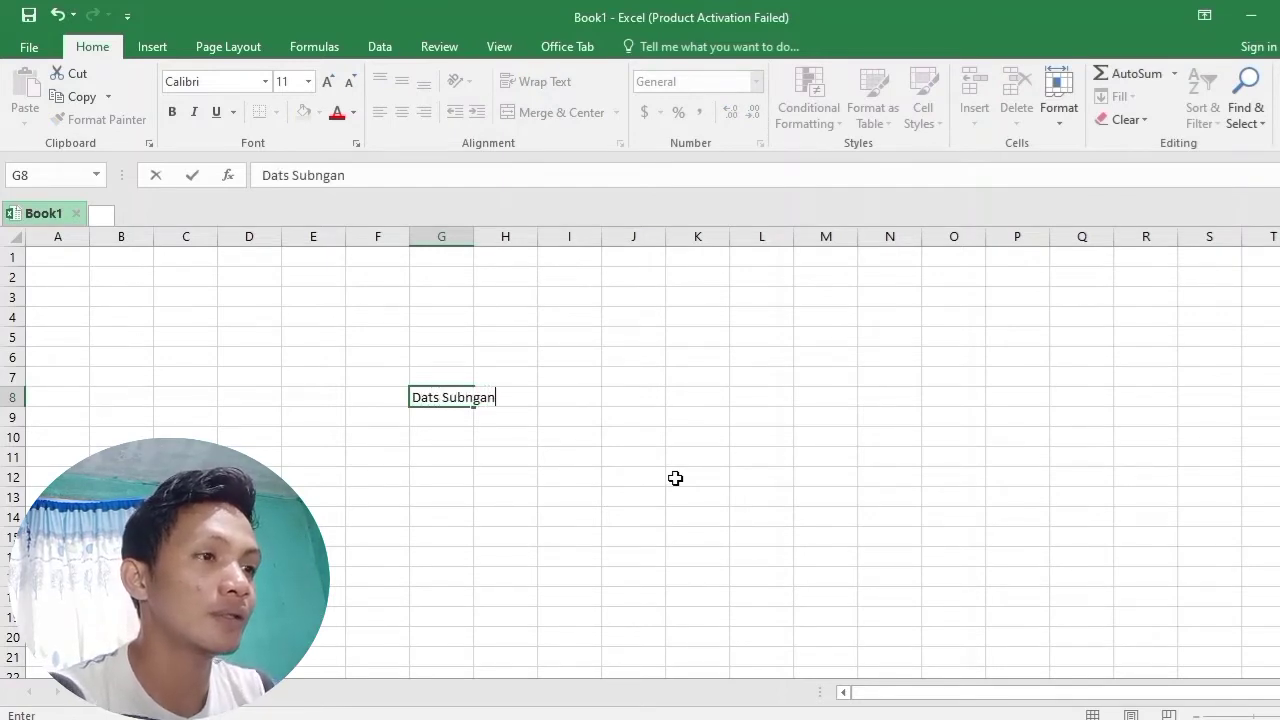
{"action": "key", "text": "Tab"}
Set the G8 name to bold at font size 16
{"action": "left_click", "coordinate": [436, 400]}
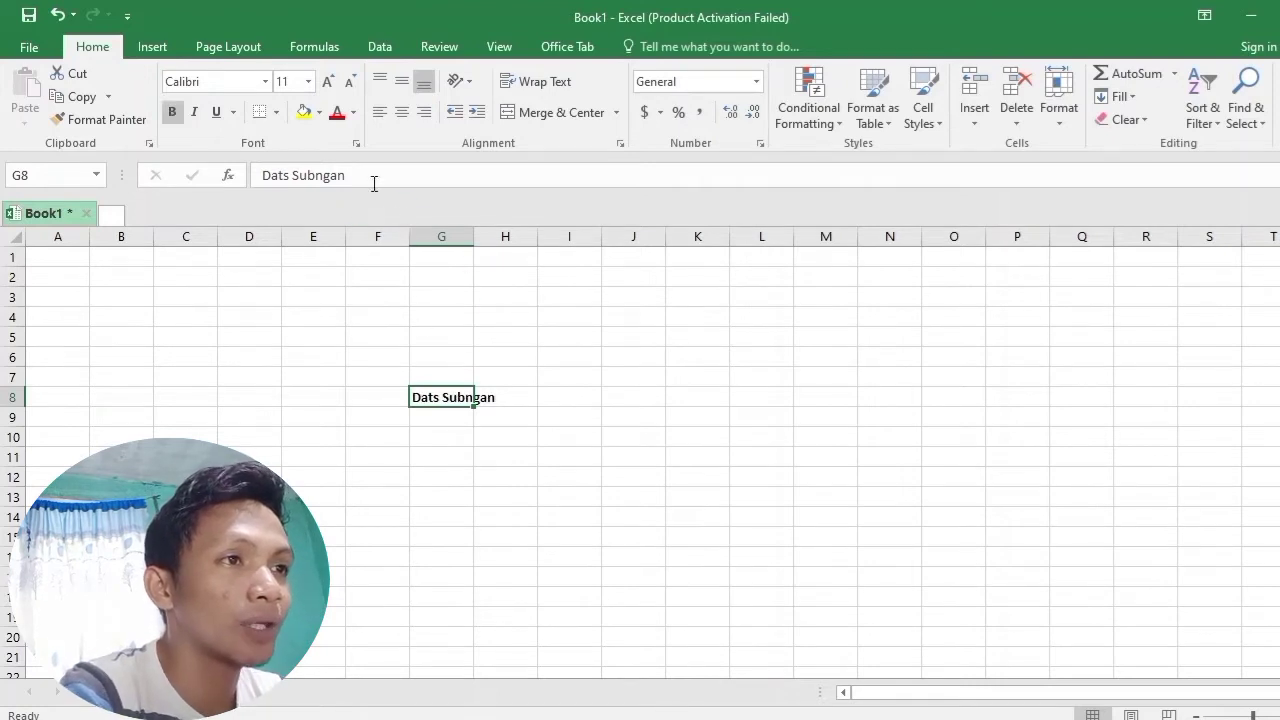
{"action": "left_click", "coordinate": [308, 82]}
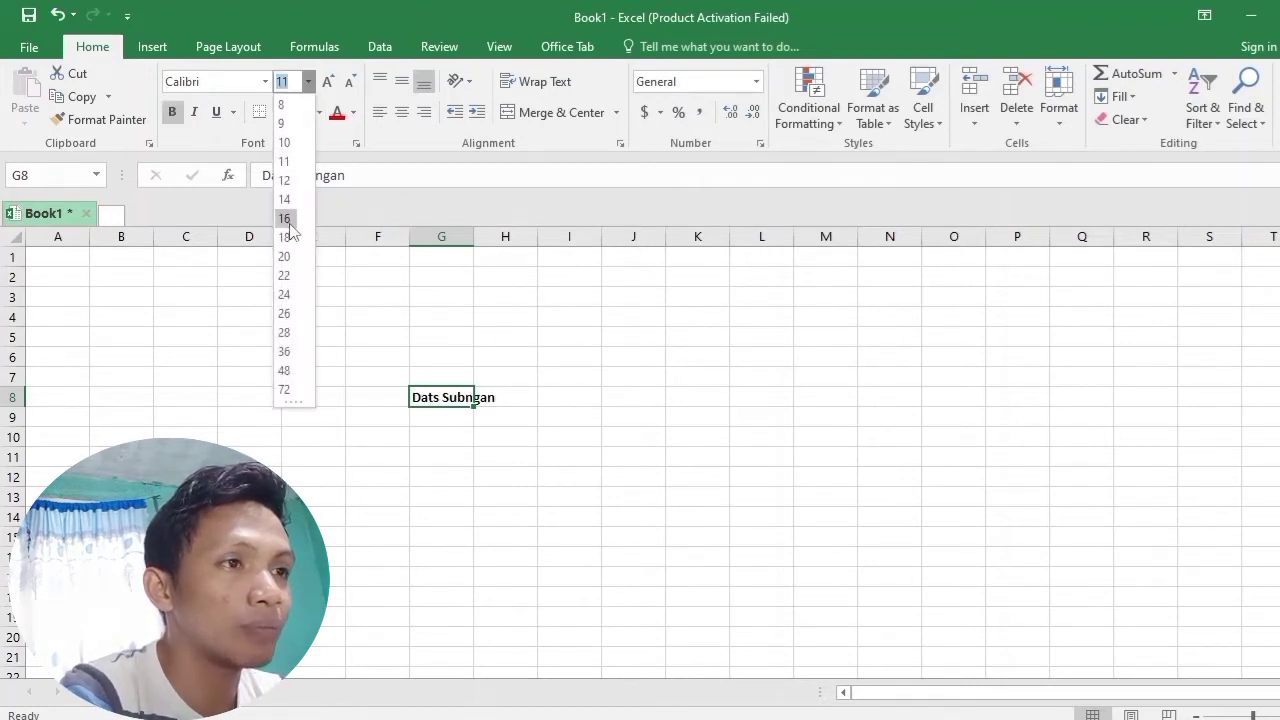
{"action": "left_click", "coordinate": [286, 219]}
{"action": "left_click", "coordinate": [590, 403]}
{"action": "left_click", "coordinate": [491, 423]}
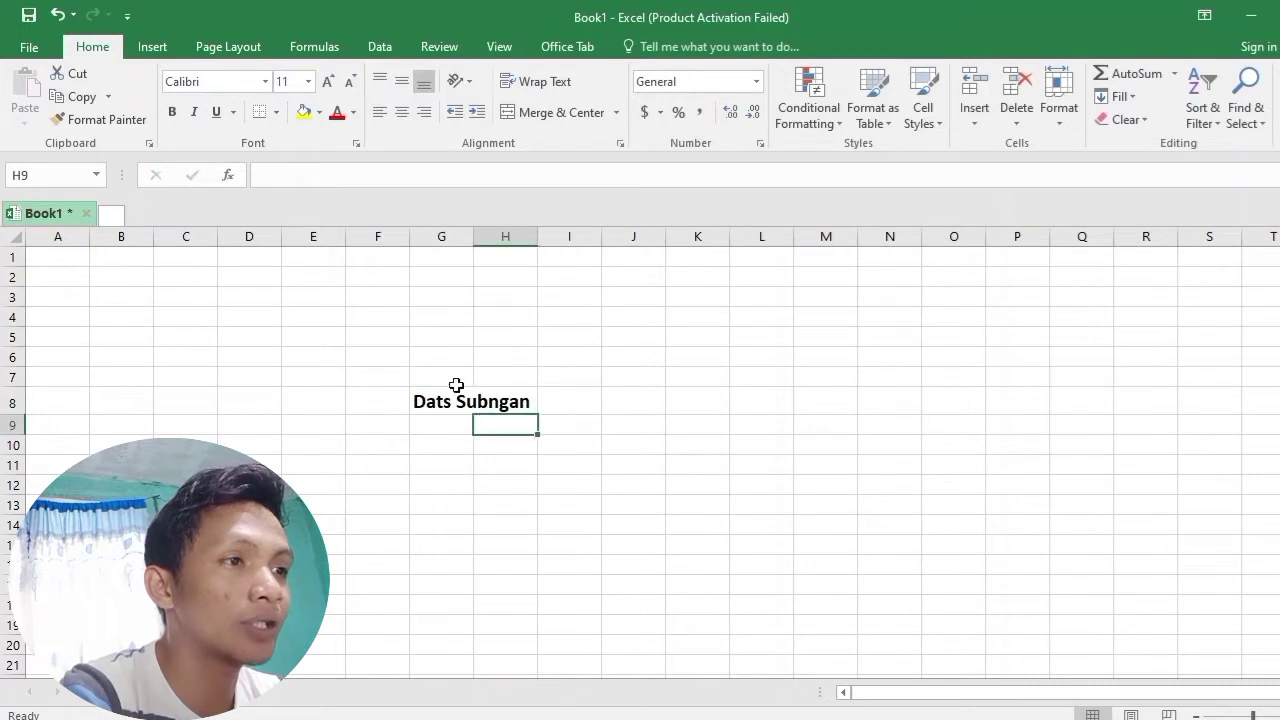
{"action": "left_click_drag", "start_coordinate": [457, 380], "coordinate": [491, 374]}
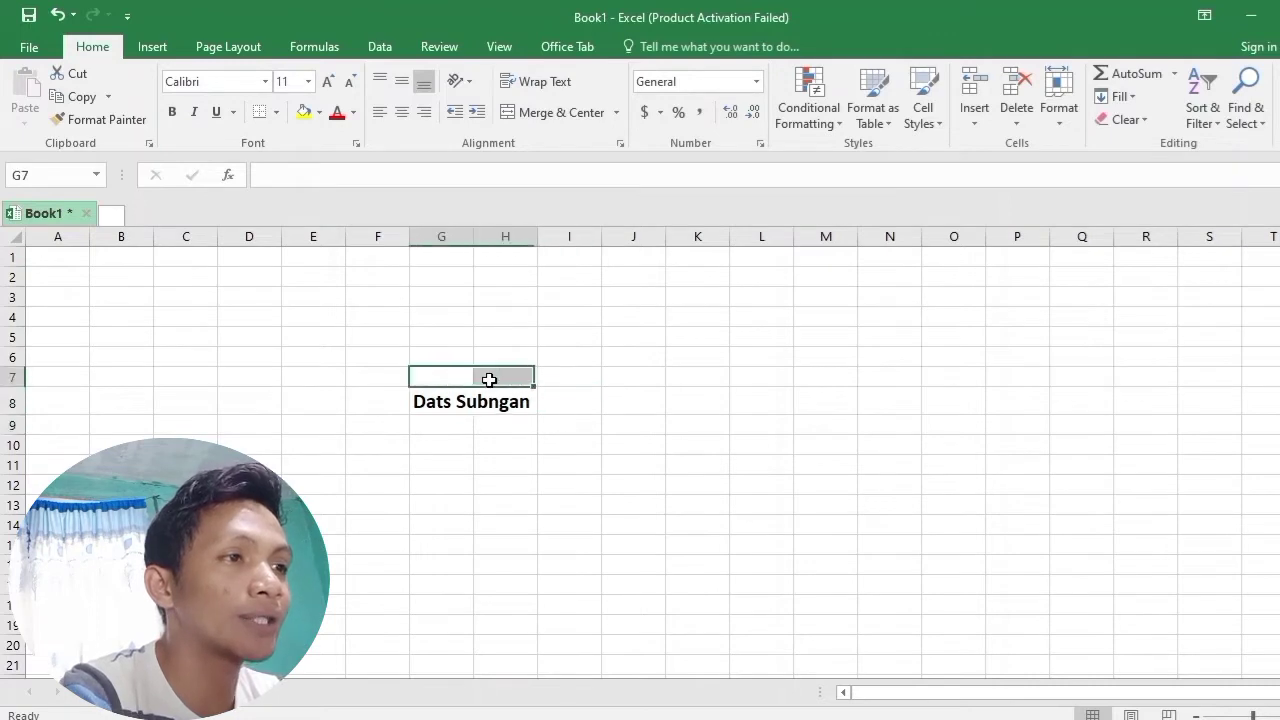
{"action": "left_click", "coordinate": [468, 427]}
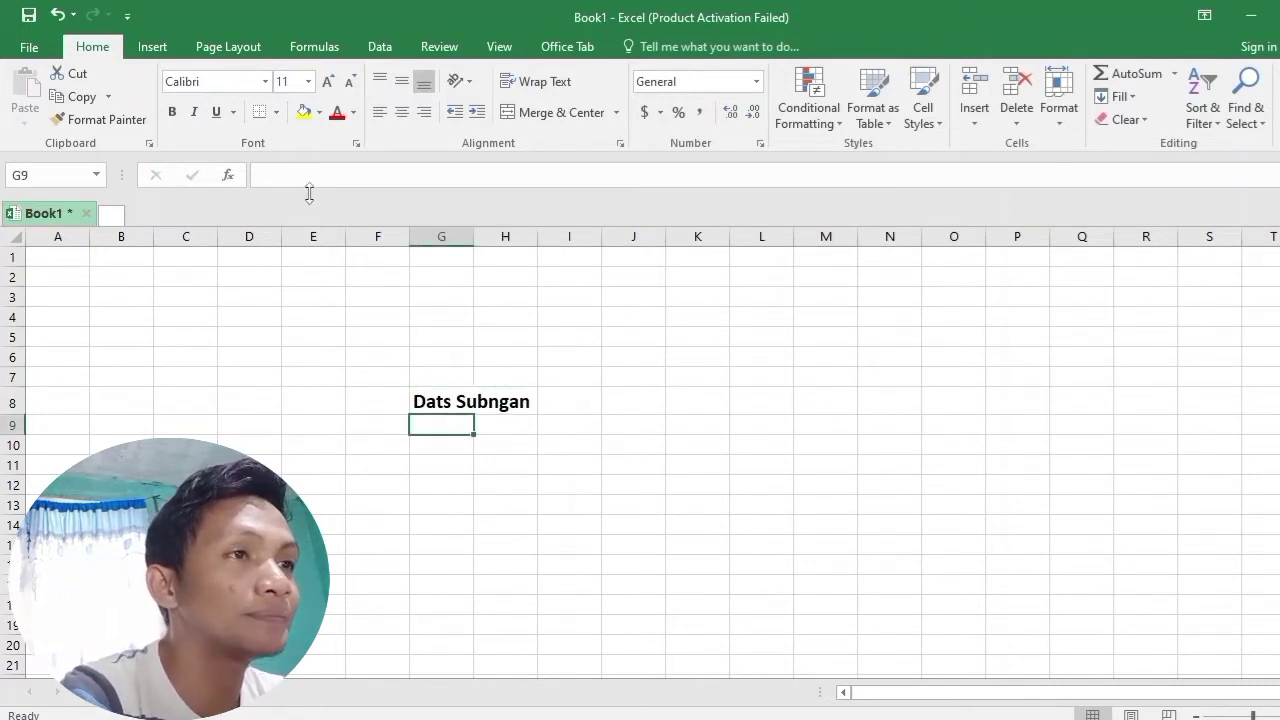
Insert the newest signature JPG from the Downloads folder into the sheet
{"action": "left_click", "coordinate": [155, 52]}
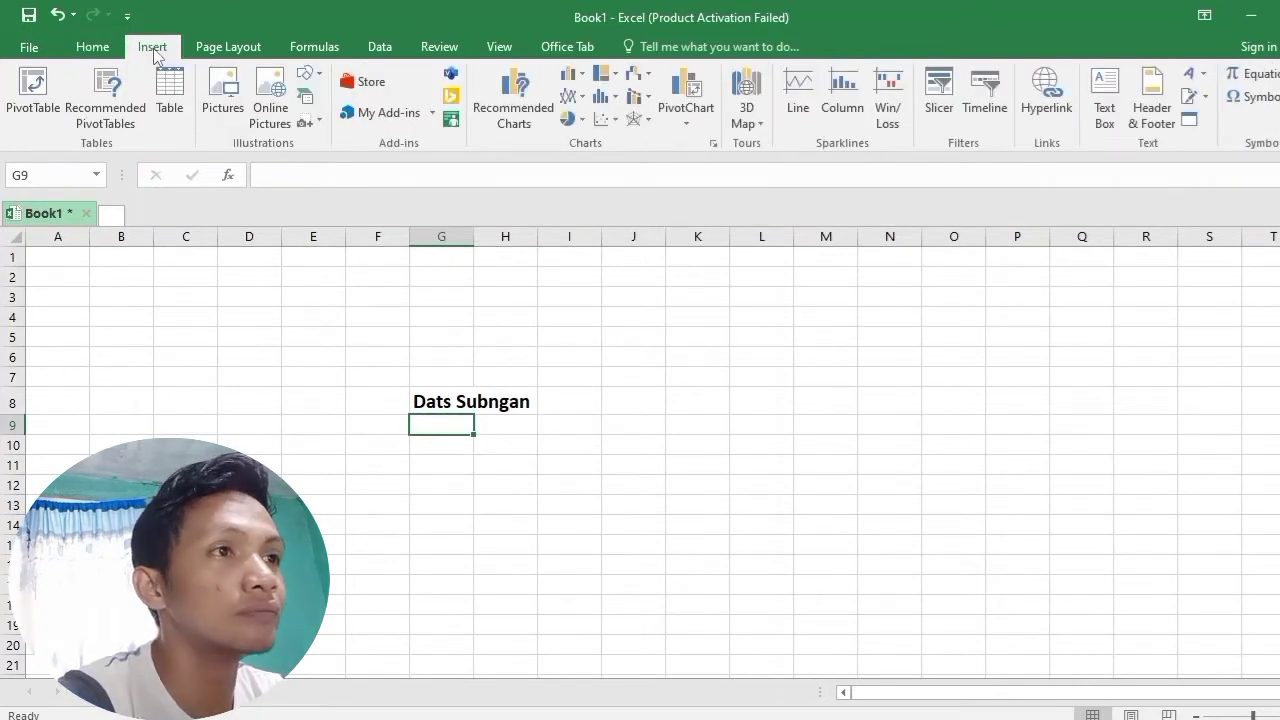
{"action": "left_click", "coordinate": [230, 106]}
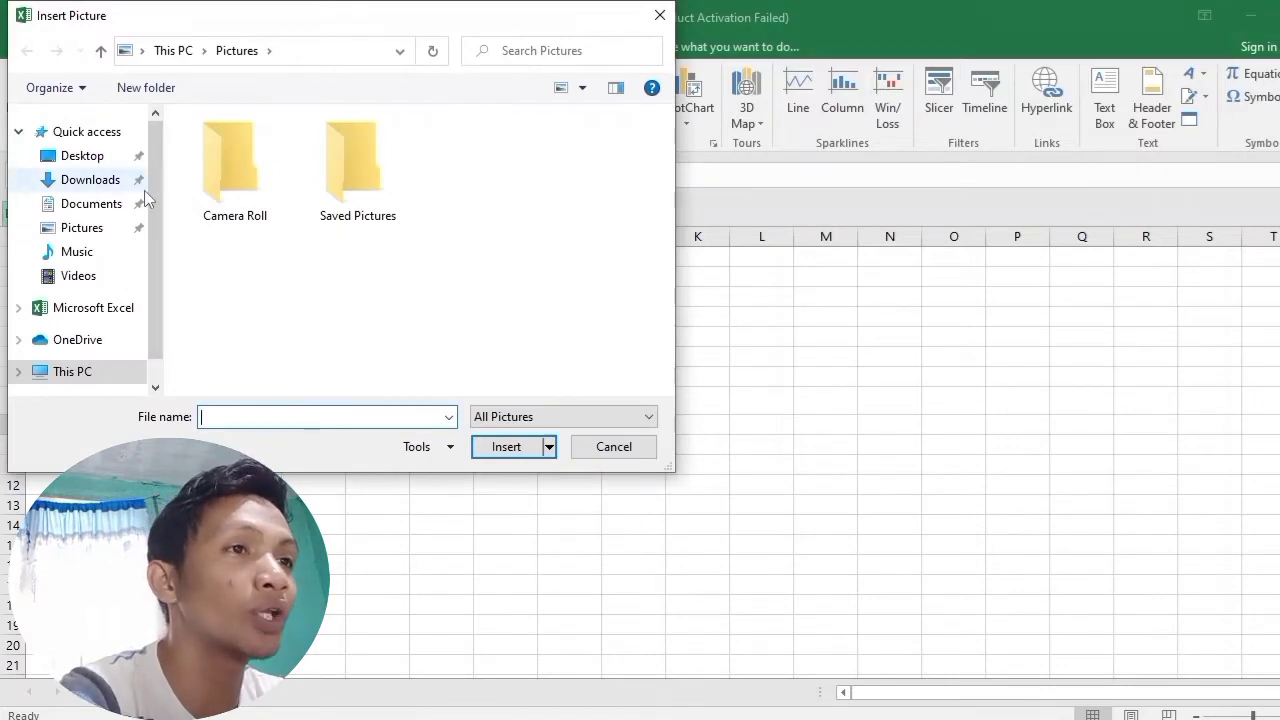
{"action": "left_click", "coordinate": [76, 188]}
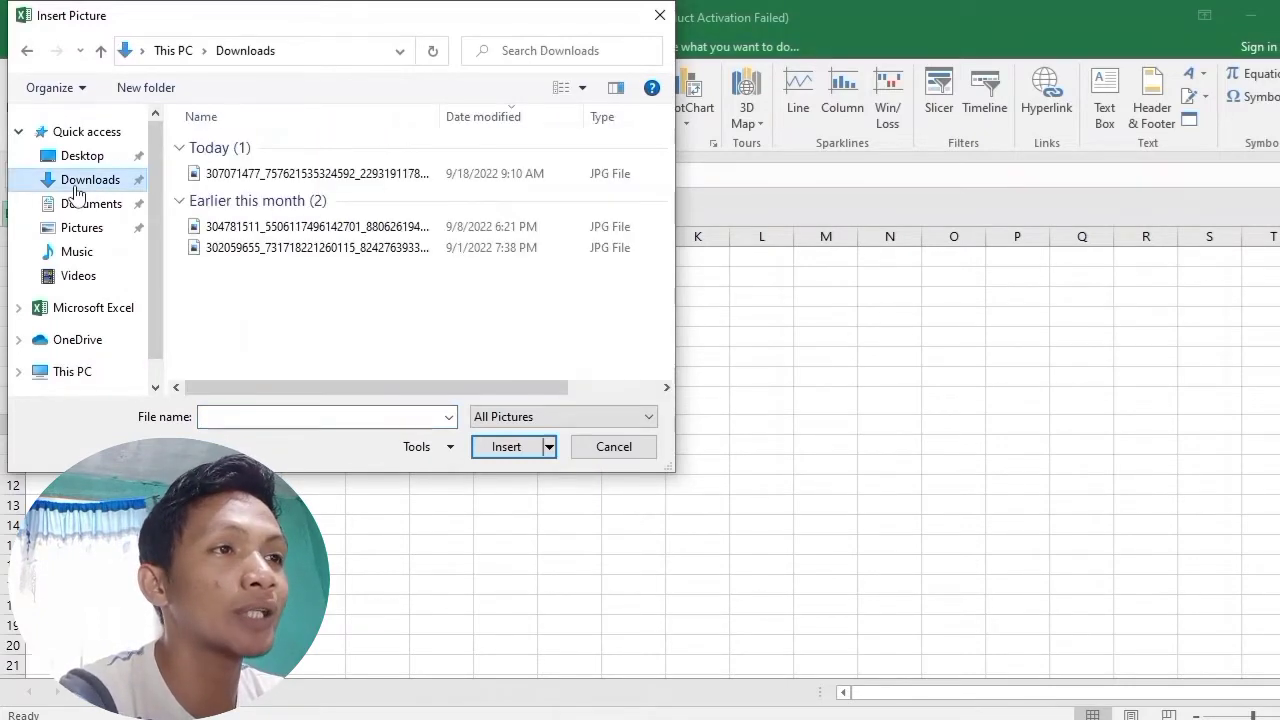
{"action": "left_click", "coordinate": [380, 177]}
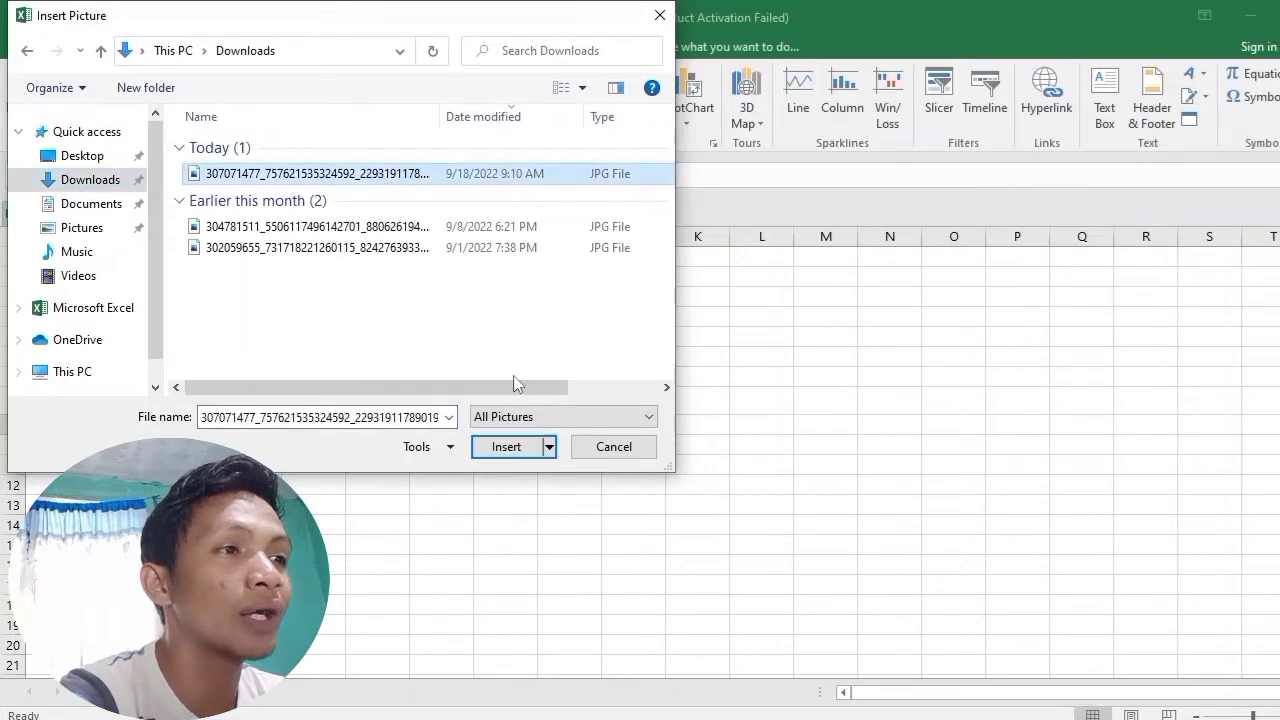
{"action": "left_click", "coordinate": [507, 448]}
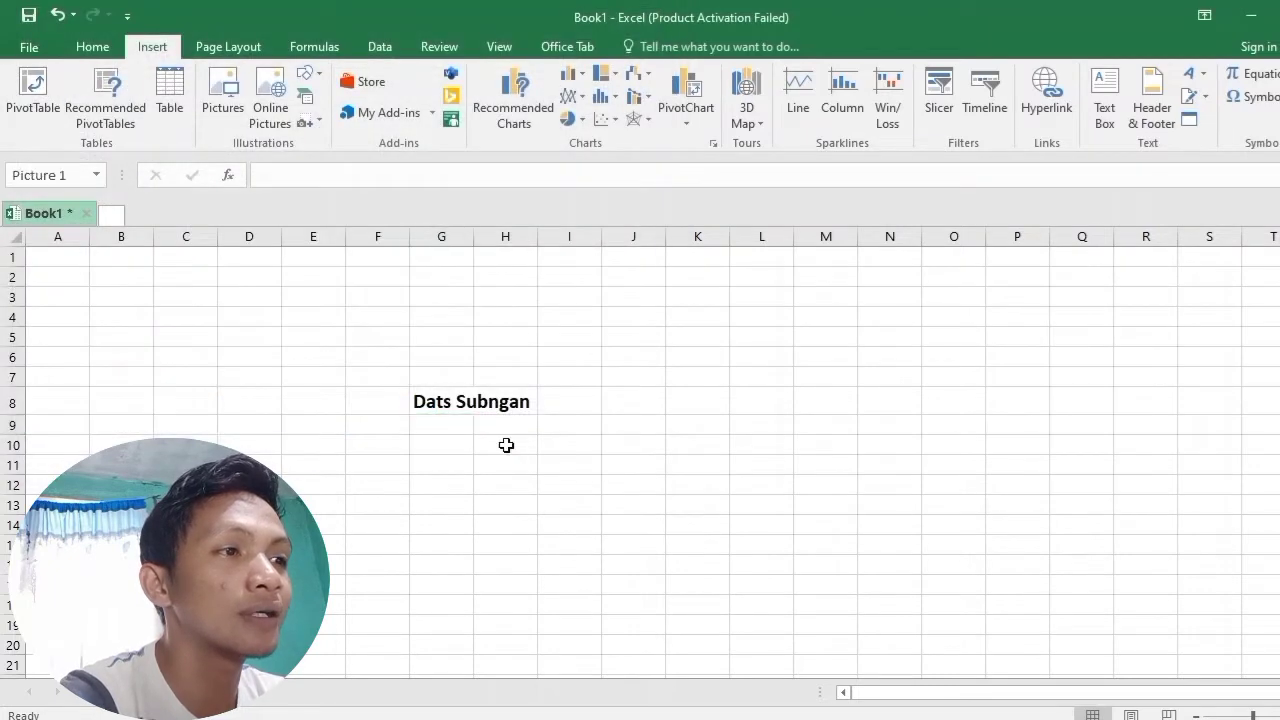
Resize the signature picture to about 6.67 by 4.98 inches and reposition it
{"action": "left_click_drag", "start_coordinate": [679, 386], "coordinate": [792, 530]}
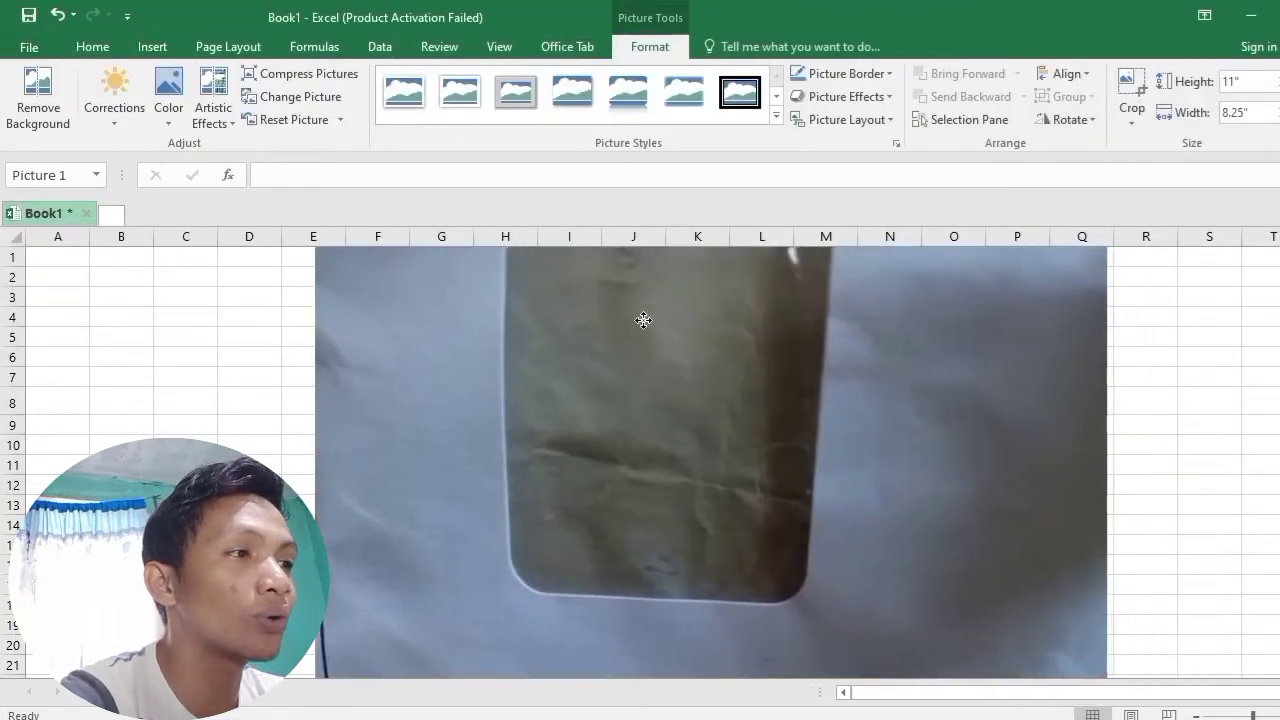
{"action": "scroll", "coordinate": [792, 530], "scroll_direction": "down", "scroll_amount": 3}
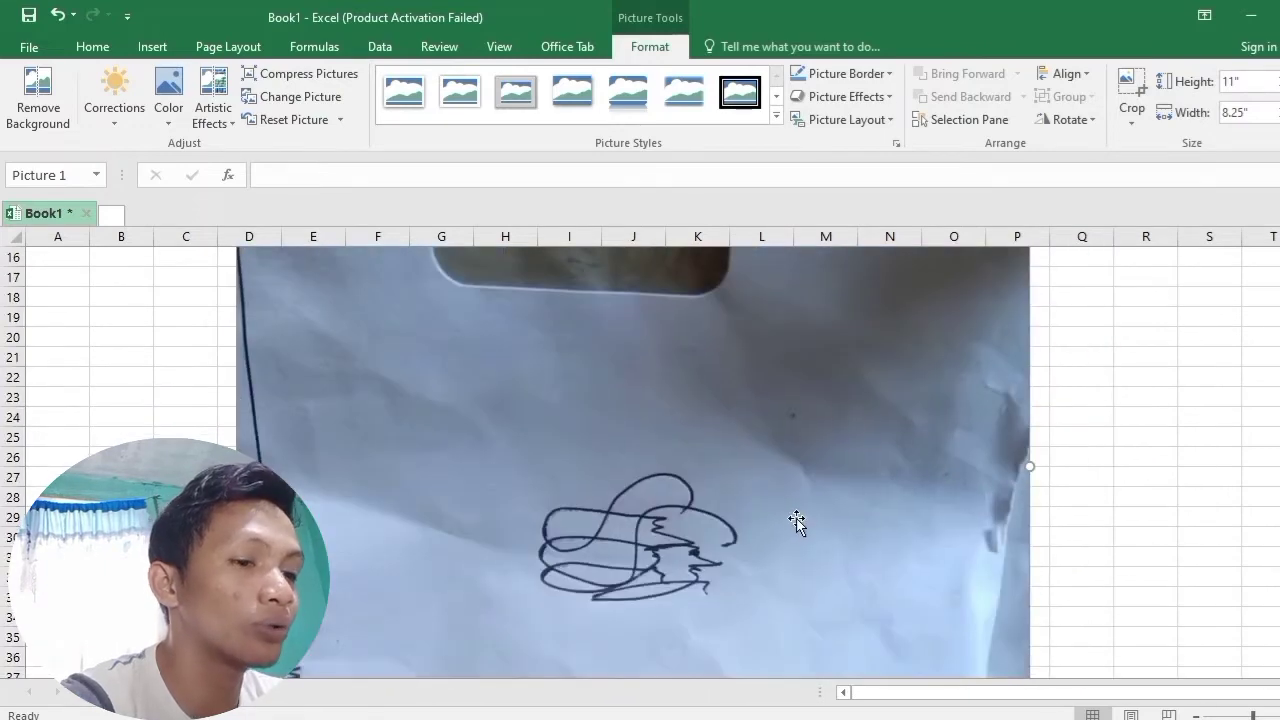
{"action": "scroll", "coordinate": [794, 510], "scroll_direction": "down", "scroll_amount": 2, "text": "ctrl"}
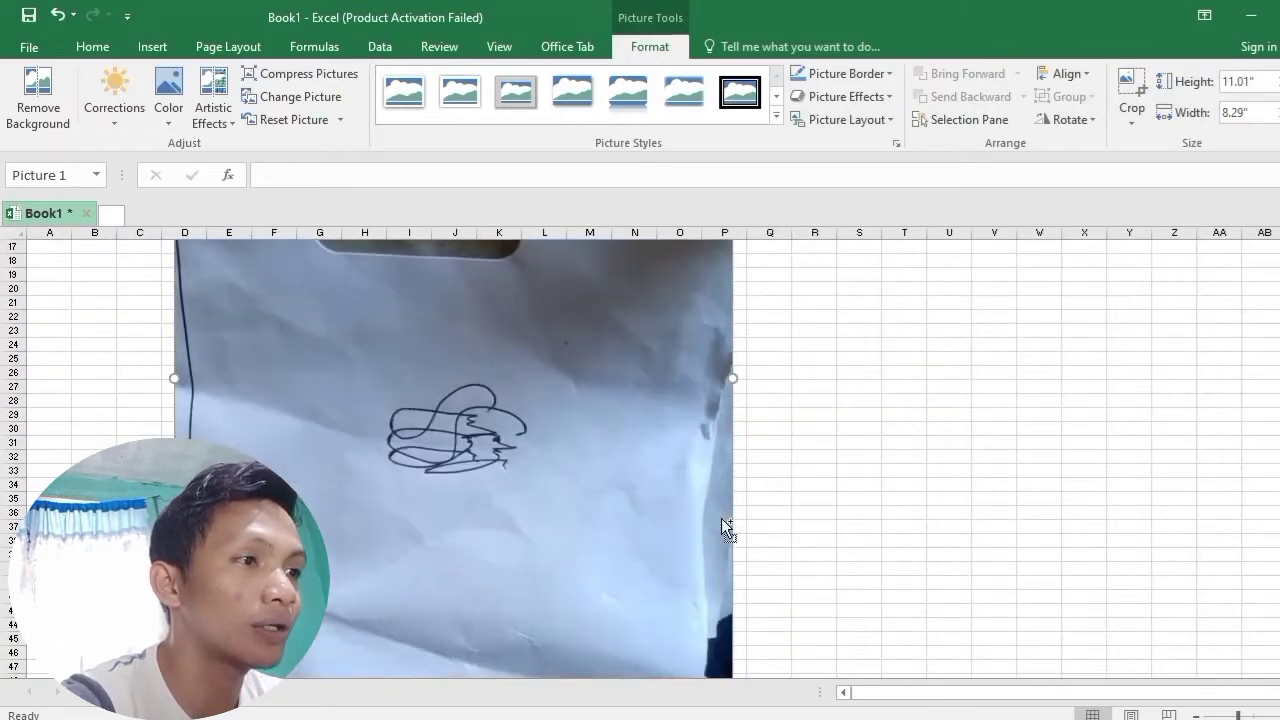
{"action": "scroll", "coordinate": [721, 518], "scroll_direction": "down", "scroll_amount": 2, "text": "ctrl"}
{"action": "scroll", "coordinate": [521, 550], "scroll_direction": "down", "scroll_amount": 3}
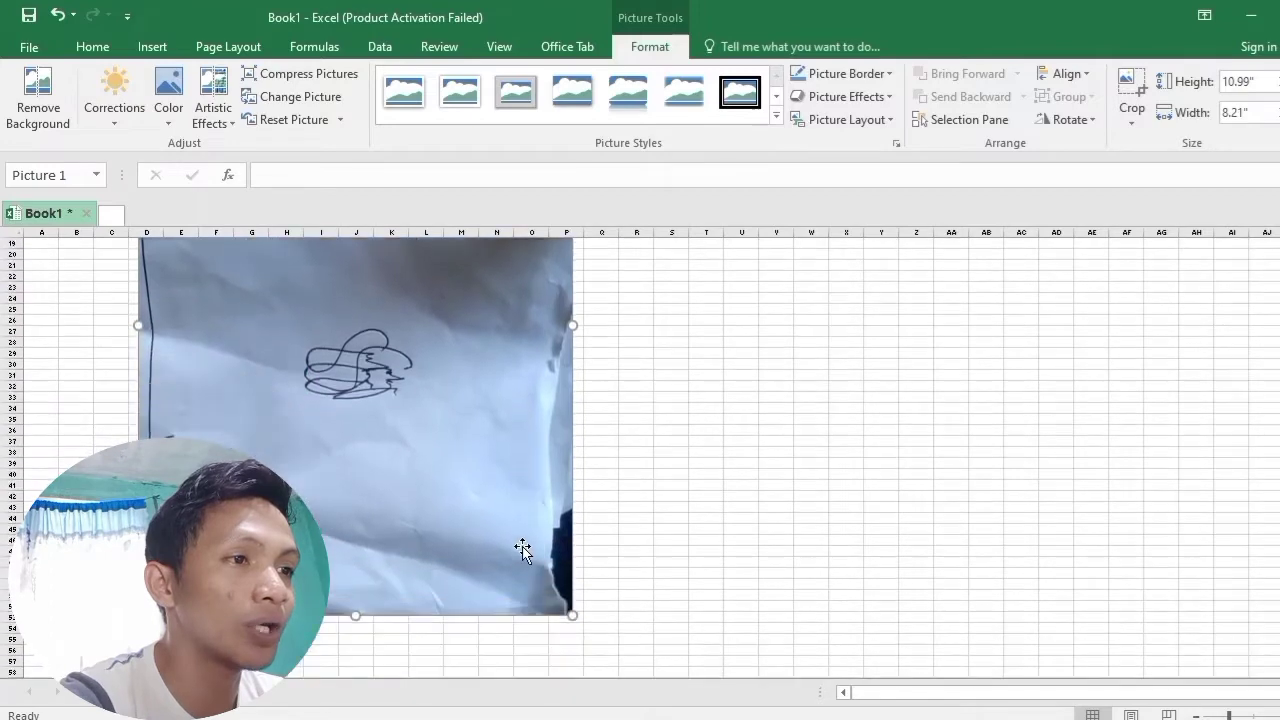
{"action": "left_click_drag", "start_coordinate": [572, 581], "coordinate": [435, 394]}
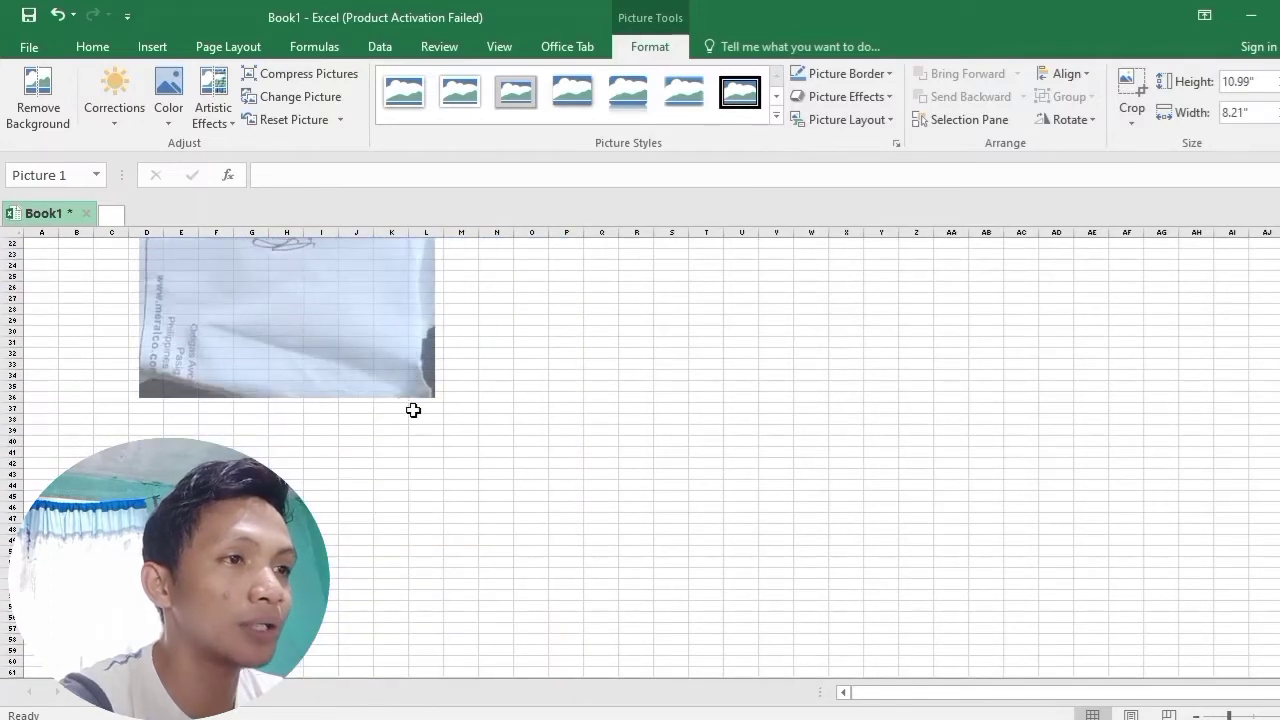
{"action": "scroll", "coordinate": [448, 498], "scroll_direction": "up", "scroll_amount": 3}
{"action": "left_click_drag", "start_coordinate": [435, 494], "coordinate": [400, 452]}
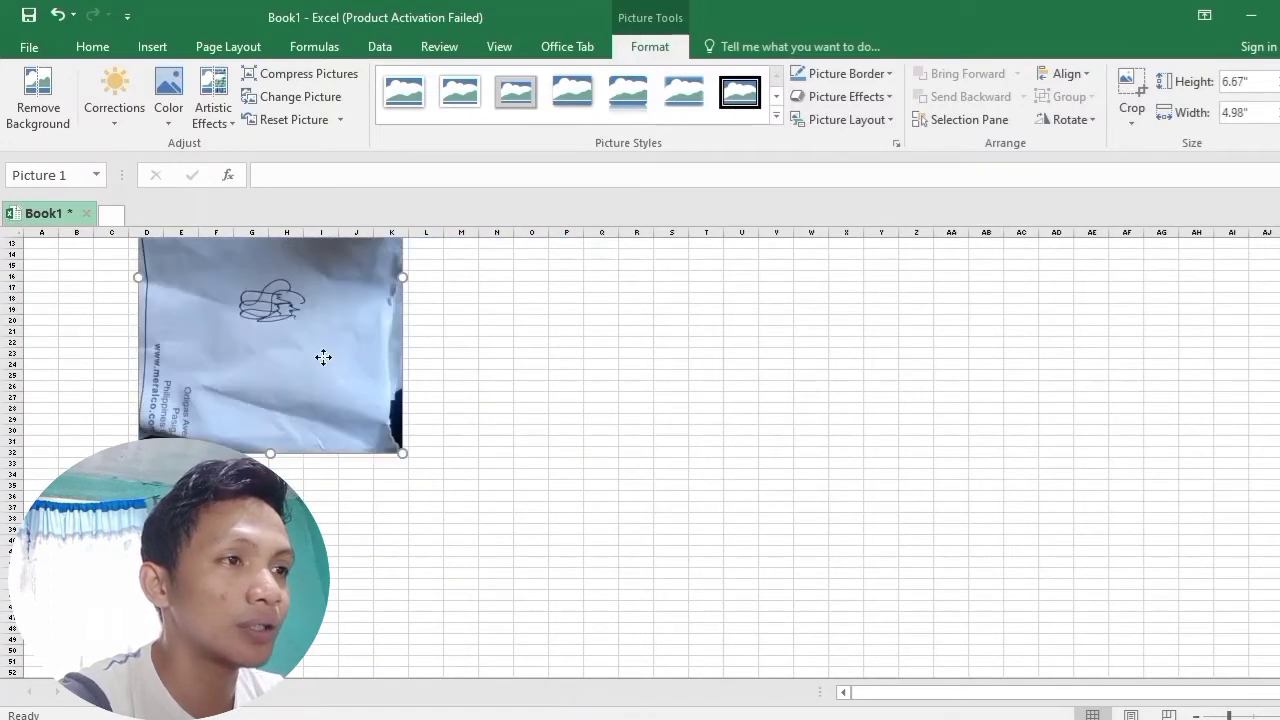
{"action": "left_click_drag", "start_coordinate": [323, 357], "coordinate": [476, 460]}
Crop the photo's top, bottom, left and right edges tightly around the signature
{"action": "right_click", "coordinate": [475, 458]}
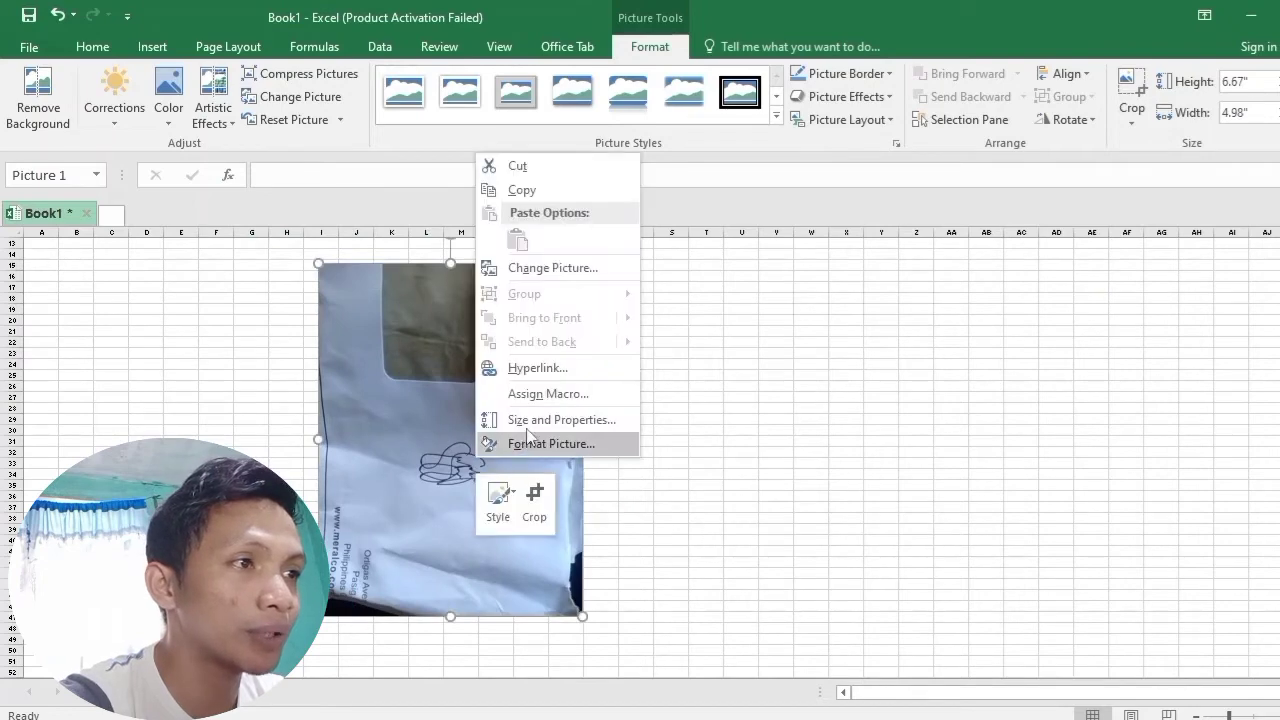
{"action": "left_click", "coordinate": [533, 497]}
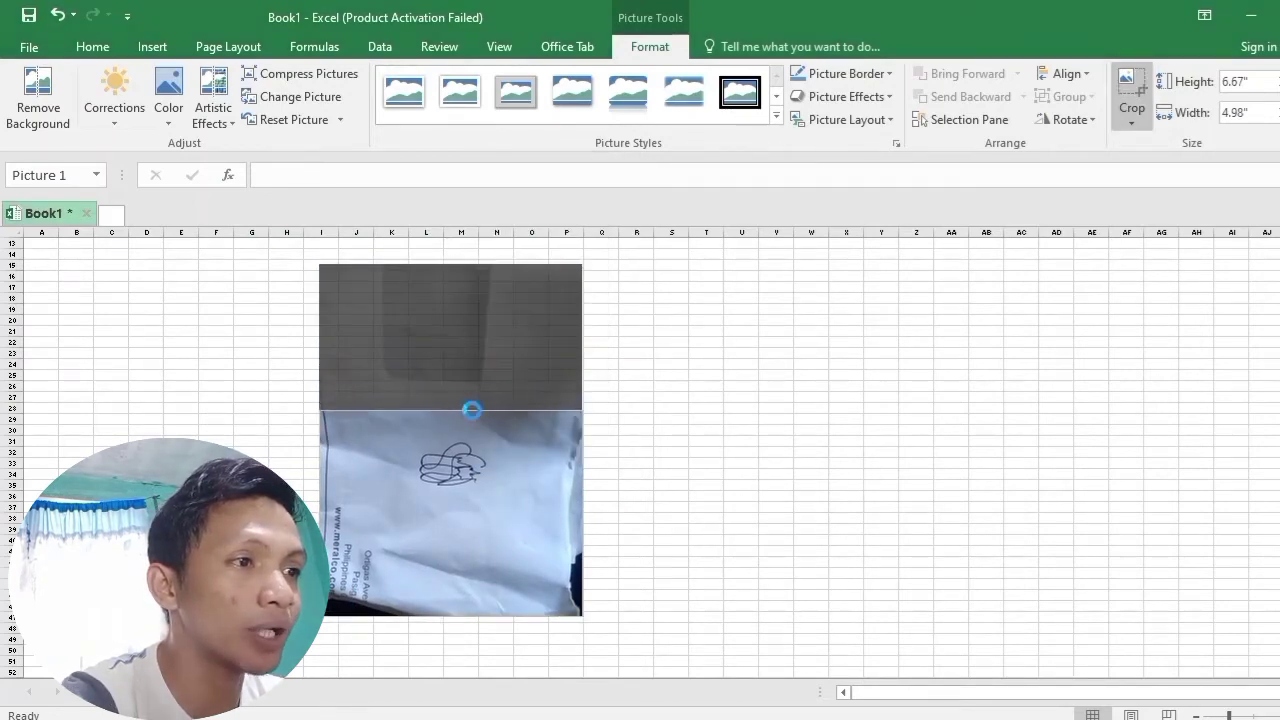
{"action": "left_click_drag", "start_coordinate": [451, 265], "coordinate": [451, 412]}
{"action": "left_click_drag", "start_coordinate": [451, 617], "coordinate": [454, 600]}
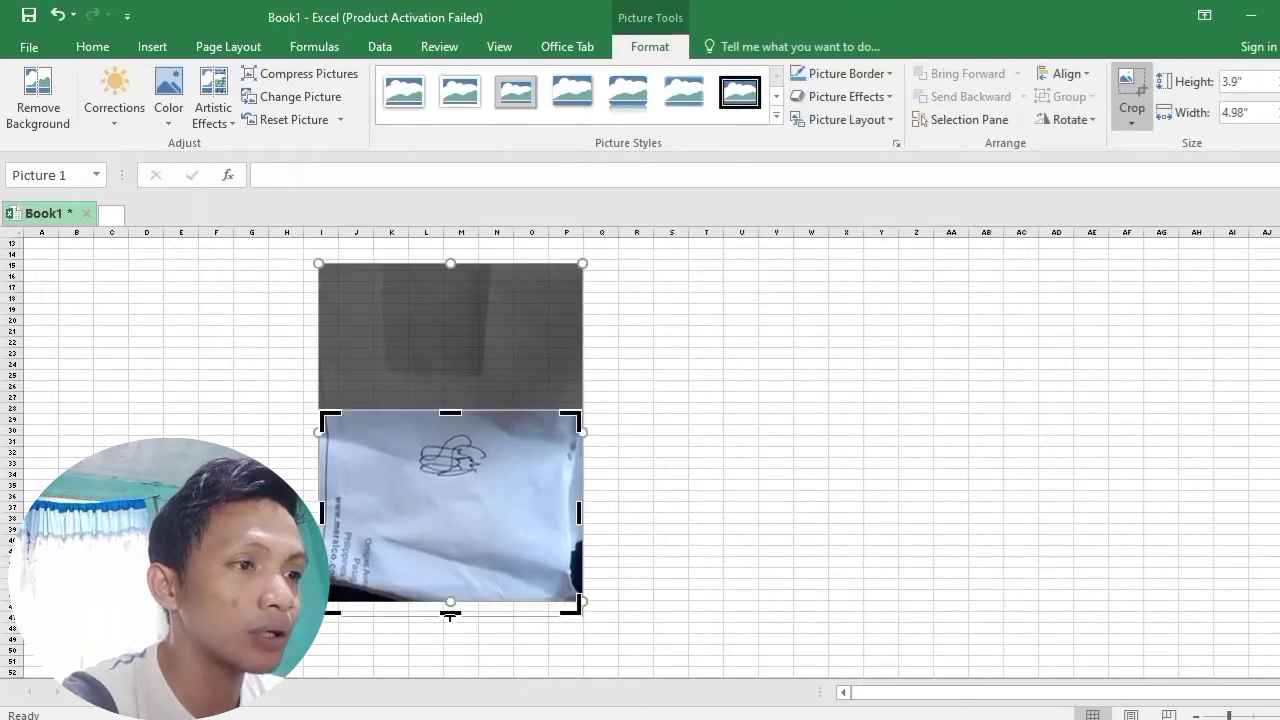
{"action": "left_click_drag", "start_coordinate": [450, 613], "coordinate": [443, 511]}
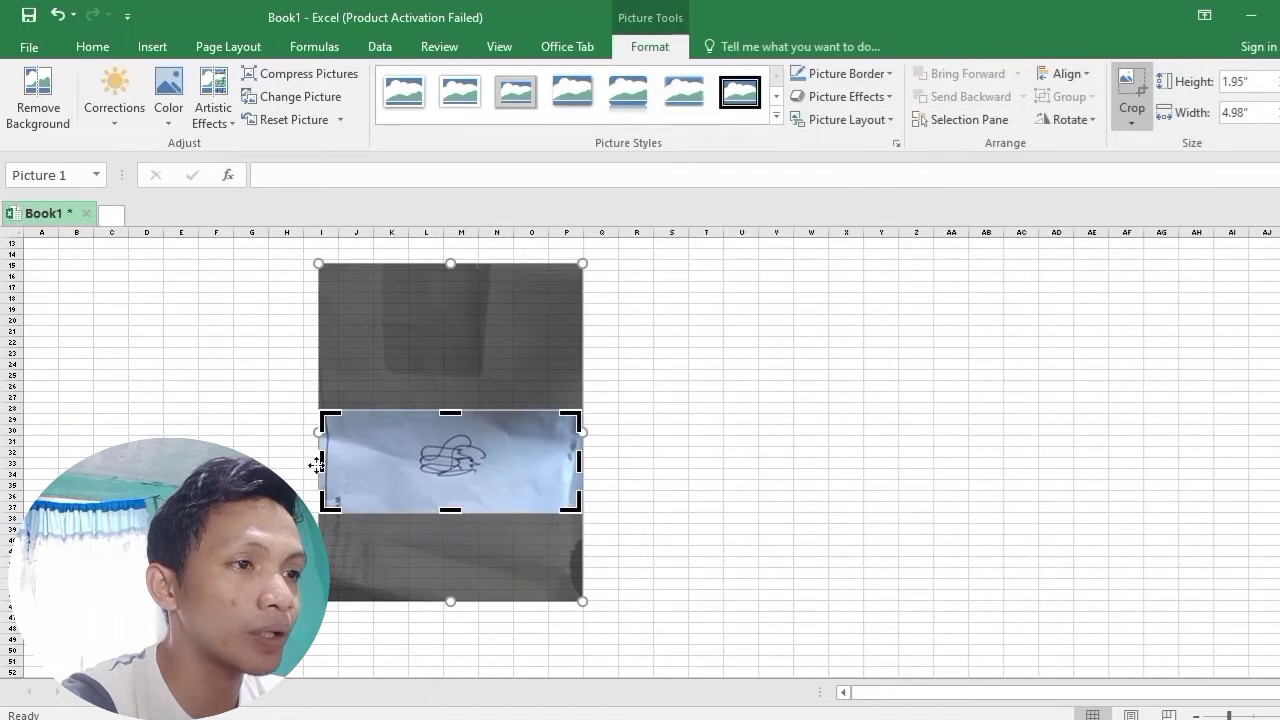
{"action": "left_click_drag", "start_coordinate": [321, 460], "coordinate": [394, 460]}
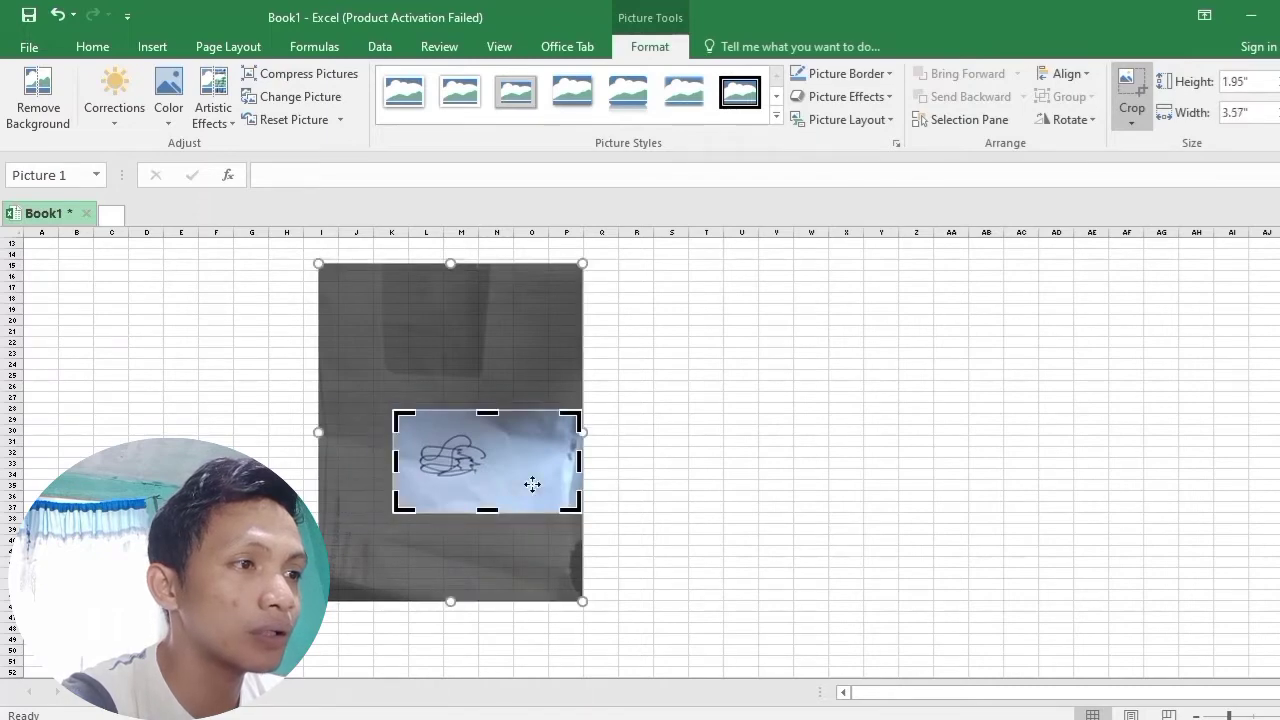
{"action": "left_click_drag", "start_coordinate": [577, 460], "coordinate": [511, 458]}
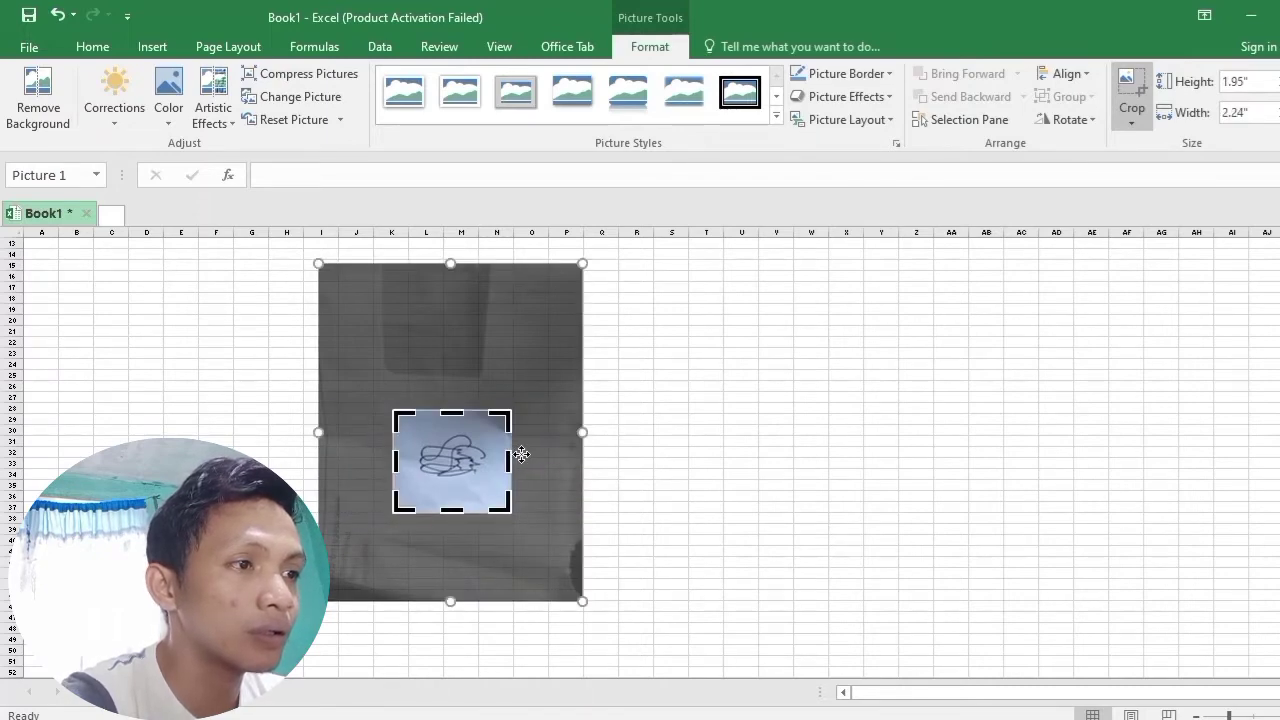
{"action": "left_click", "coordinate": [722, 455]}
Rotate the cropped signature picture a quarter turn
{"action": "left_click", "coordinate": [456, 456]}
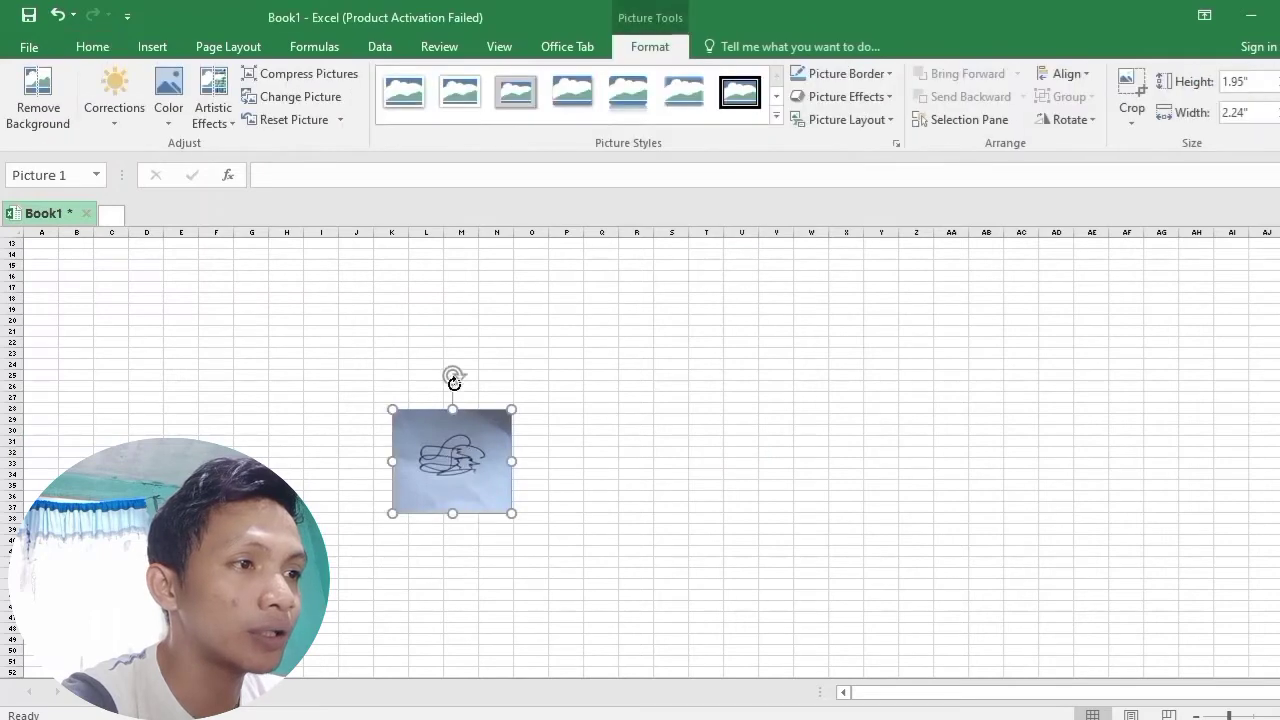
{"action": "left_click_drag", "start_coordinate": [452, 375], "coordinate": [415, 377]}
{"action": "left_click_drag", "start_coordinate": [366, 428], "coordinate": [373, 465]}
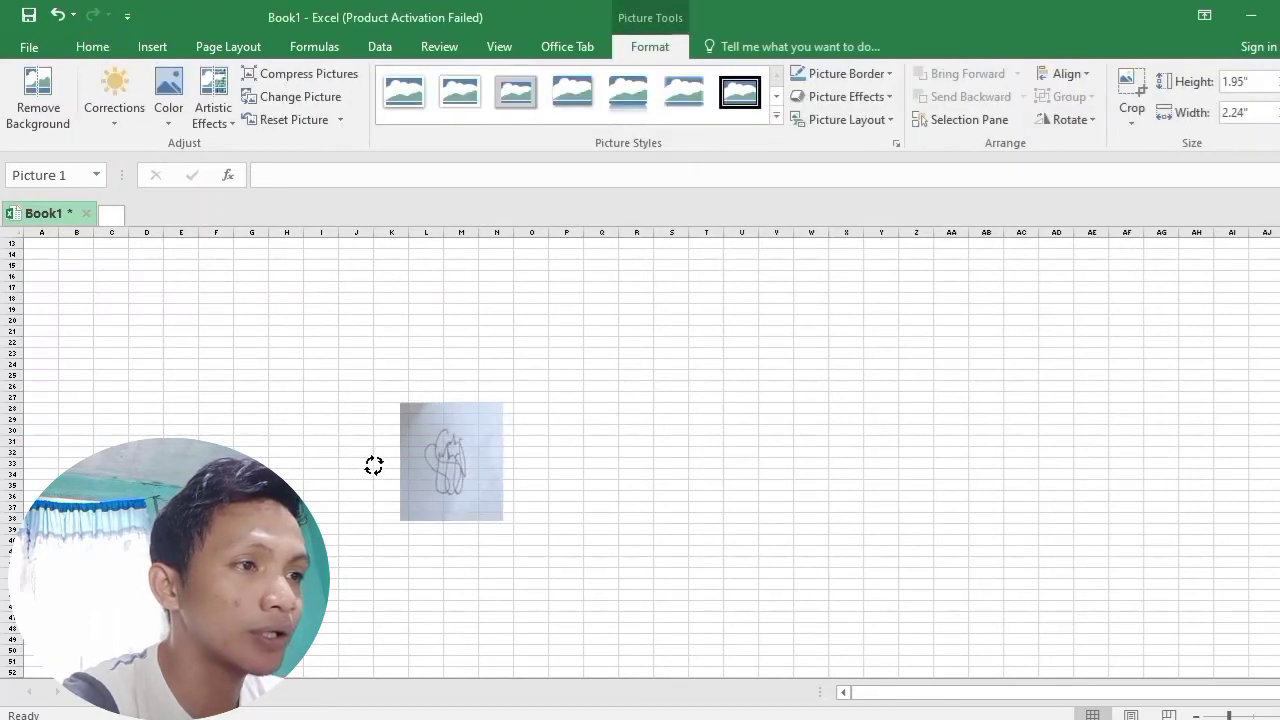
{"action": "left_click_drag", "start_coordinate": [373, 465], "coordinate": [367, 461]}
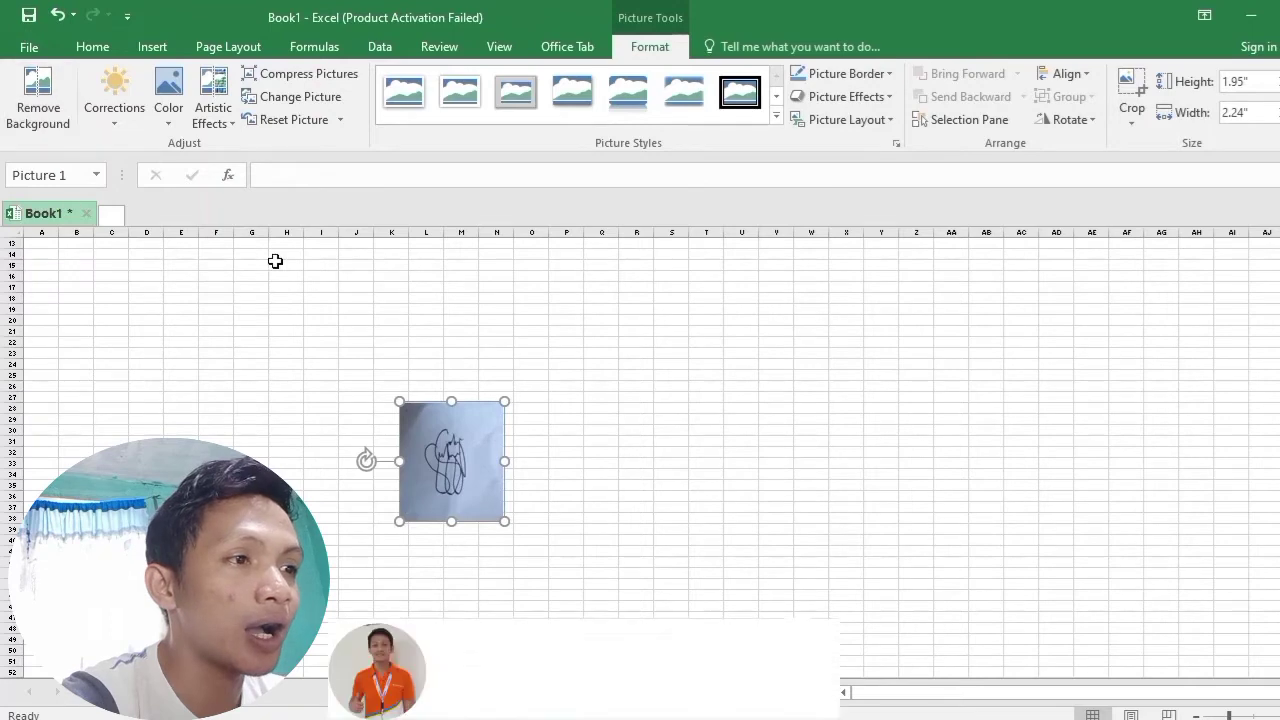
Run Remove Background on the signature, marking missing ink strokes as areas to keep
{"action": "left_click", "coordinate": [42, 103]}
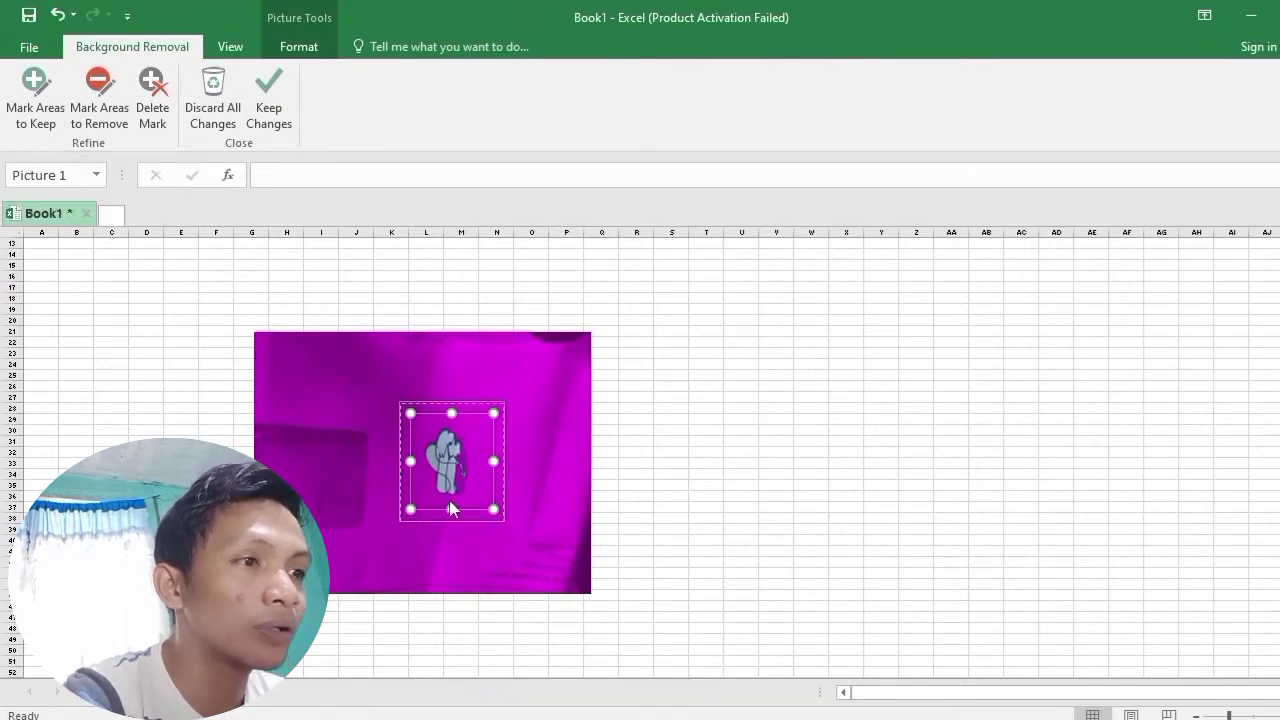
{"action": "scroll", "coordinate": [449, 508], "scroll_direction": "up", "scroll_amount": 4}
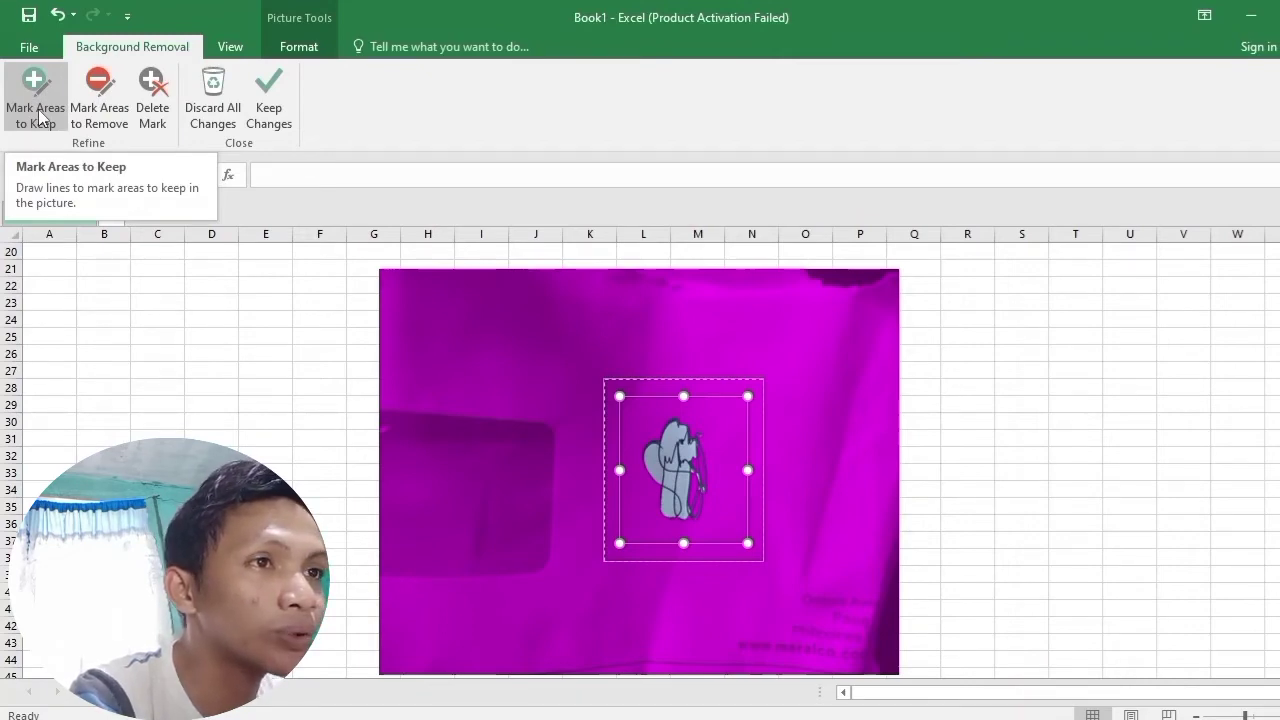
{"action": "left_click", "coordinate": [38, 117]}
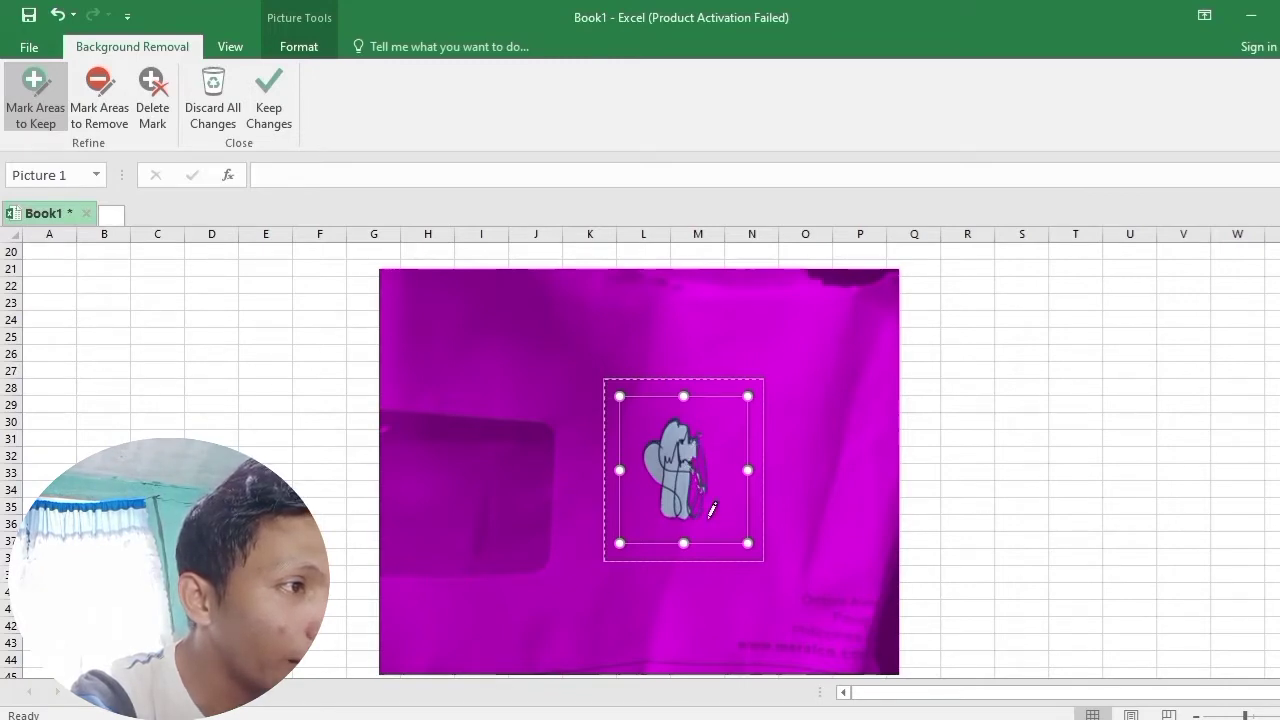
{"action": "left_click_drag", "start_coordinate": [692, 472], "coordinate": [705, 510]}
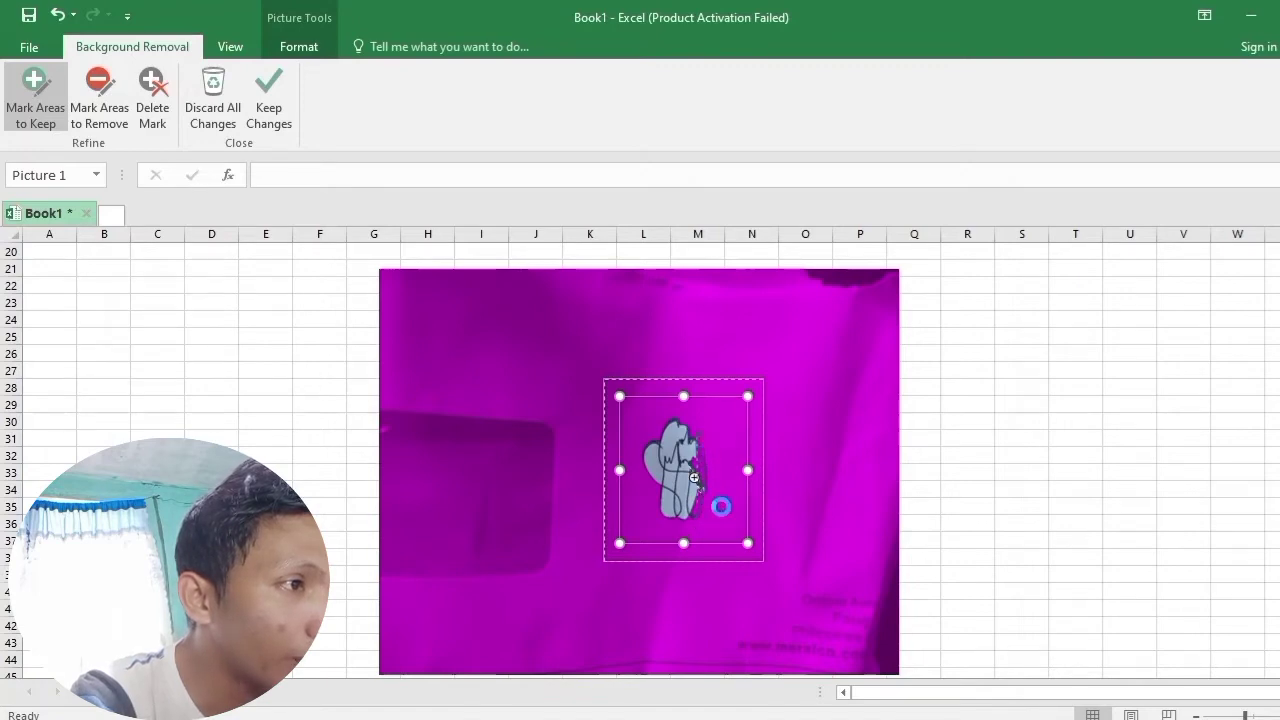
{"action": "left_click", "coordinate": [695, 470]}
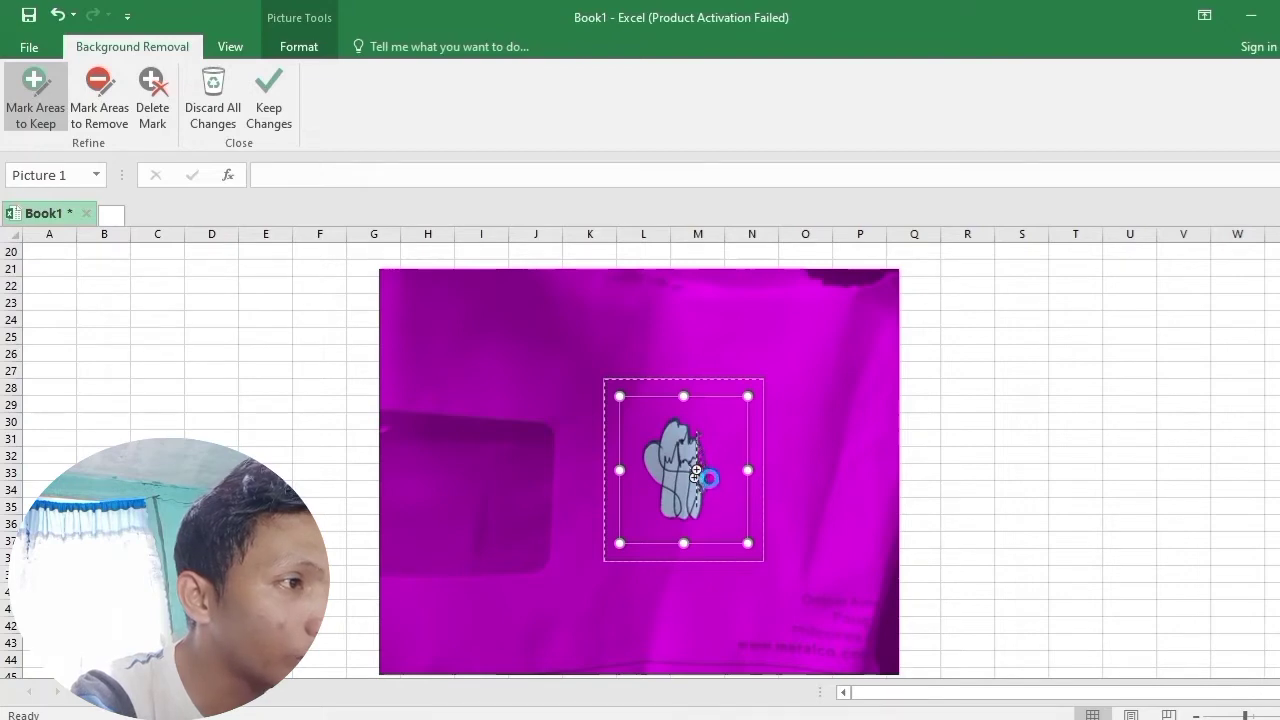
{"action": "scroll", "coordinate": [731, 428], "scroll_direction": "up", "scroll_amount": 5}
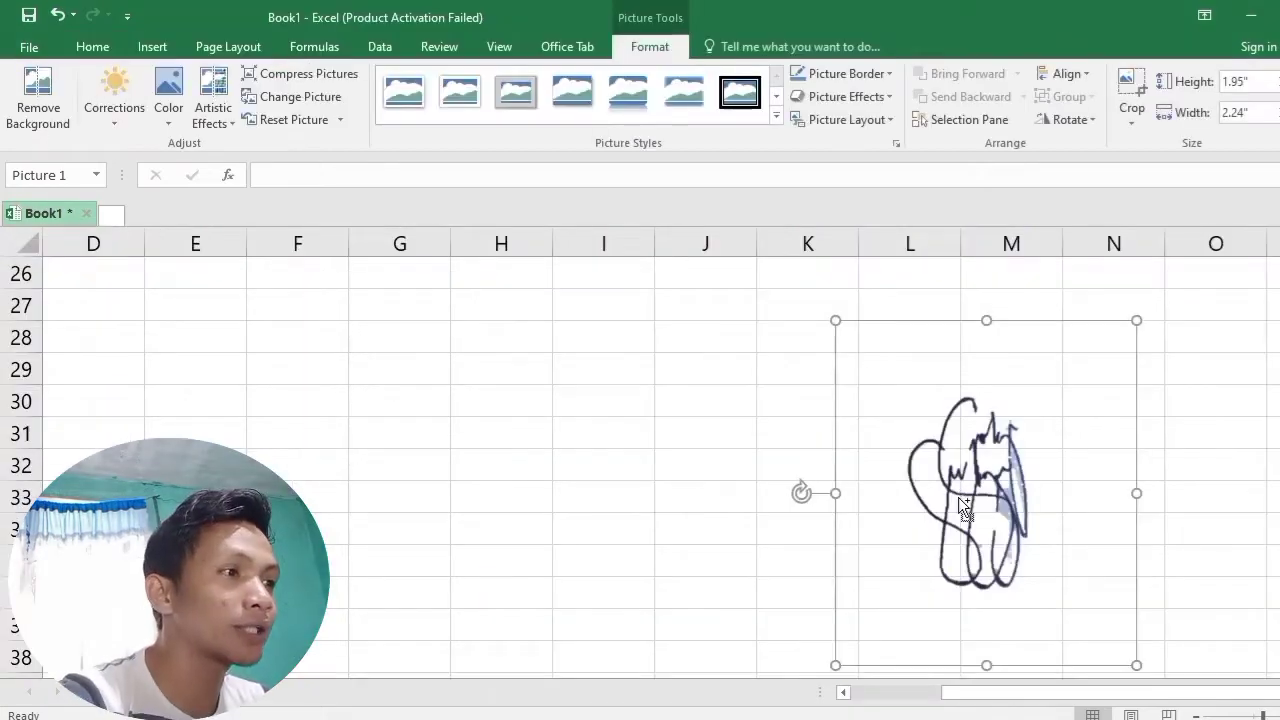
Drag the transparent signature up onto the name in row 8
{"action": "scroll", "coordinate": [958, 497], "scroll_direction": "down", "scroll_amount": 1}
{"action": "scroll", "coordinate": [1012, 493], "scroll_direction": "down", "scroll_amount": 1}
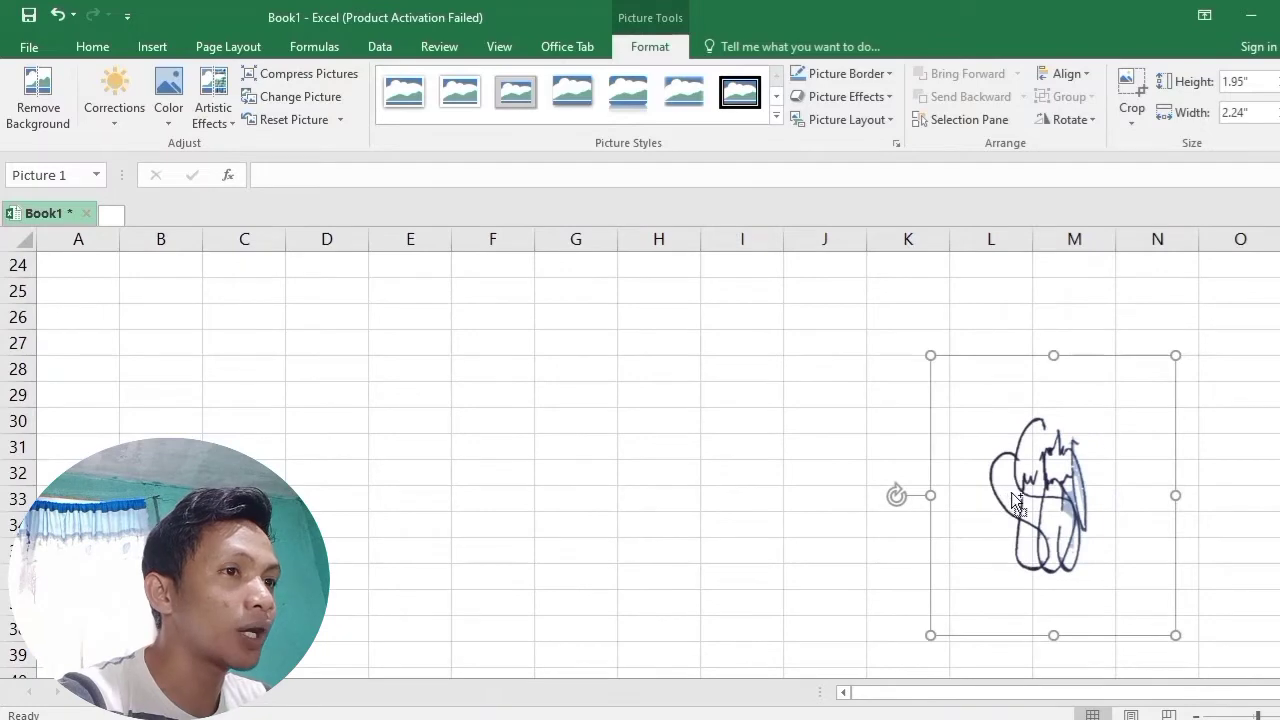
{"action": "scroll", "coordinate": [1012, 493], "scroll_direction": "down", "scroll_amount": 1}
{"action": "scroll", "coordinate": [1011, 491], "scroll_direction": "down", "scroll_amount": 1}
{"action": "scroll", "coordinate": [560, 466], "scroll_direction": "up", "scroll_amount": 7}
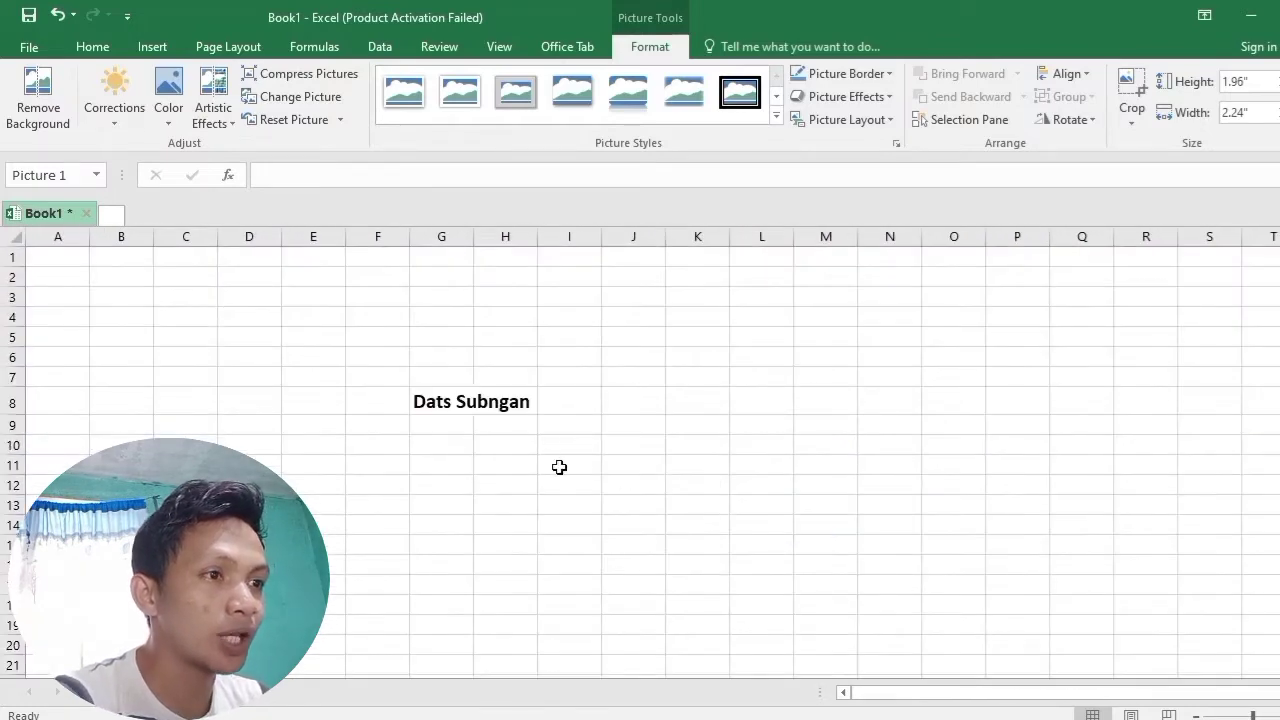
{"action": "scroll", "coordinate": [866, 571], "scroll_direction": "down", "scroll_amount": 6}
{"action": "left_click_drag", "start_coordinate": [807, 570], "coordinate": [550, 343]}
{"action": "scroll", "coordinate": [674, 477], "scroll_direction": "up", "scroll_amount": 4}
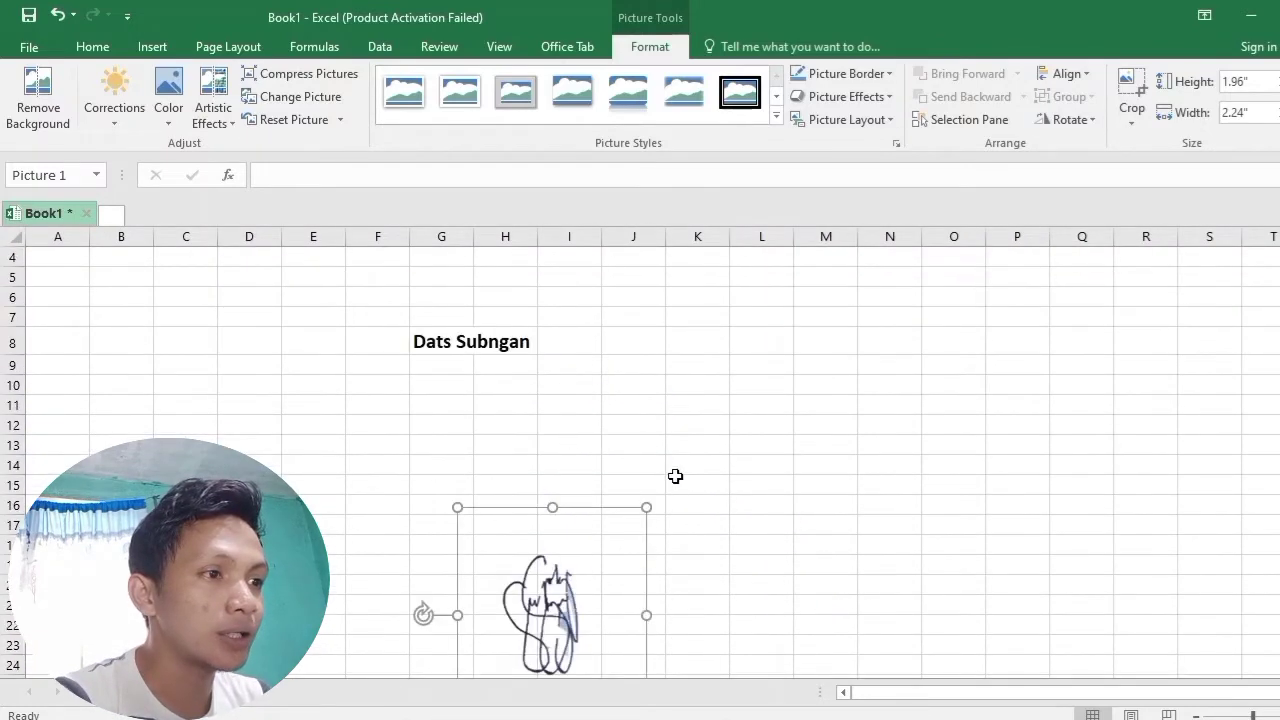
{"action": "mouse_move", "coordinate": [614, 591]}
{"action": "left_mouse_down"}
{"action": "mouse_move", "coordinate": [504, 289]}
{"action": "mouse_move", "coordinate": [505, 310]}
{"action": "left_mouse_up"}
{"action": "scroll", "coordinate": [772, 486], "scroll_direction": "up", "scroll_amount": 1}
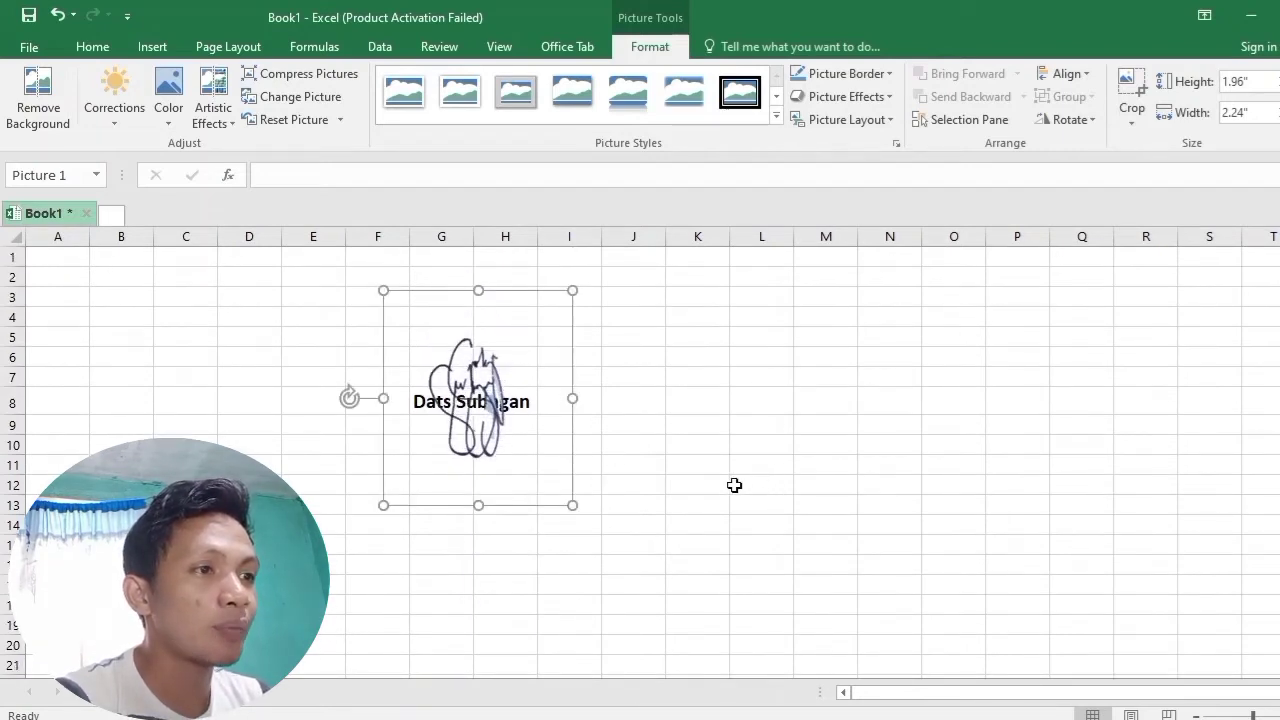
Fine-tune the signature's position over the name in G8, then deselect it
{"action": "left_click_drag", "start_coordinate": [469, 381], "coordinate": [468, 378]}
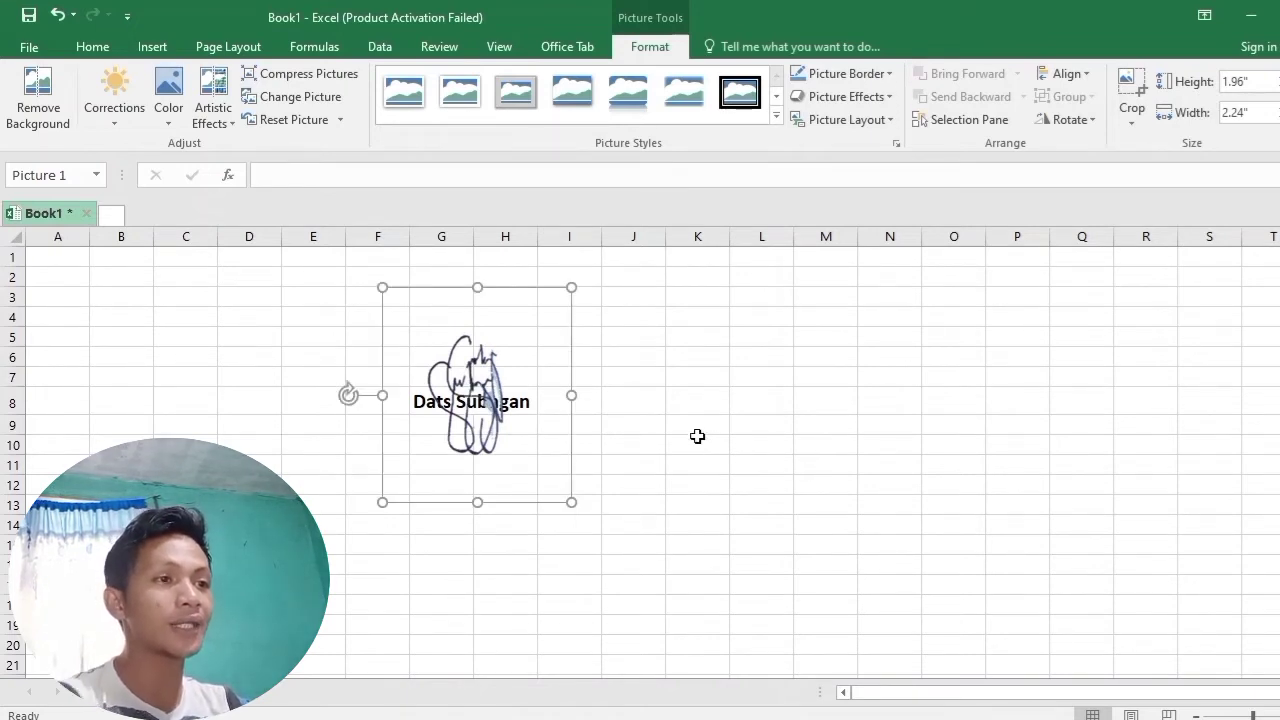
{"action": "left_click_drag", "start_coordinate": [509, 353], "coordinate": [509, 361]}
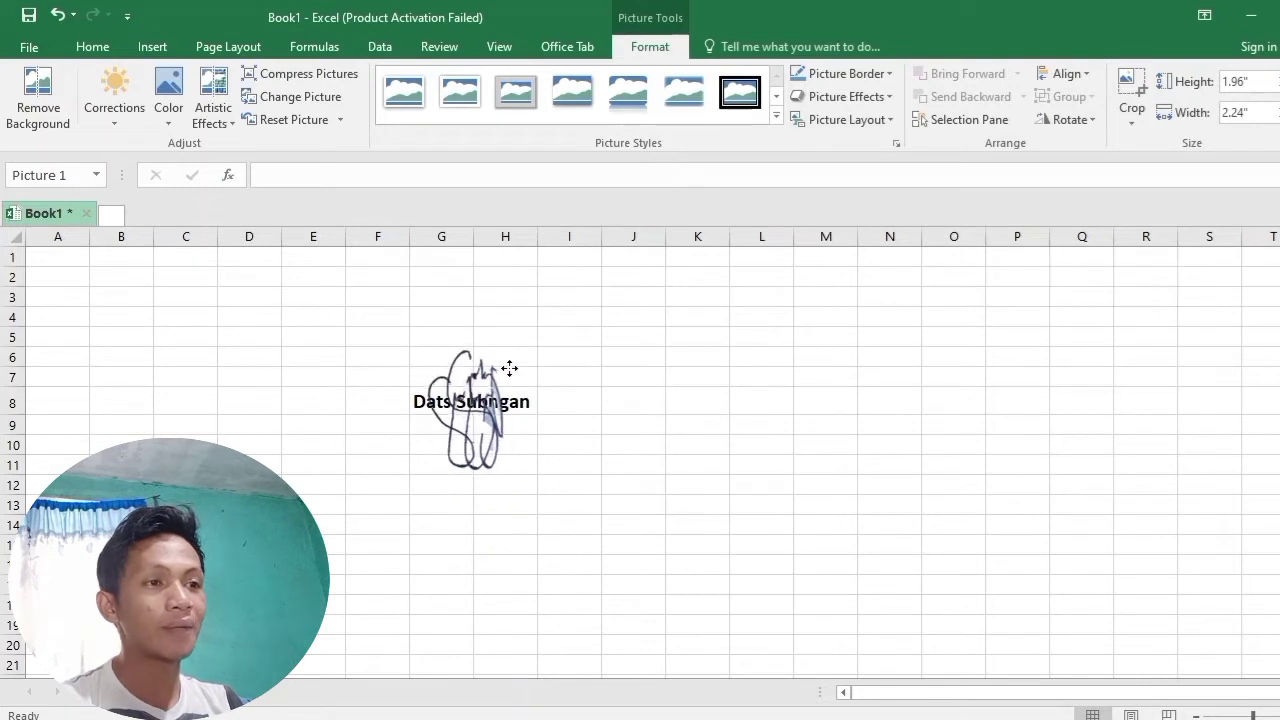
{"action": "left_click", "coordinate": [152, 46]}
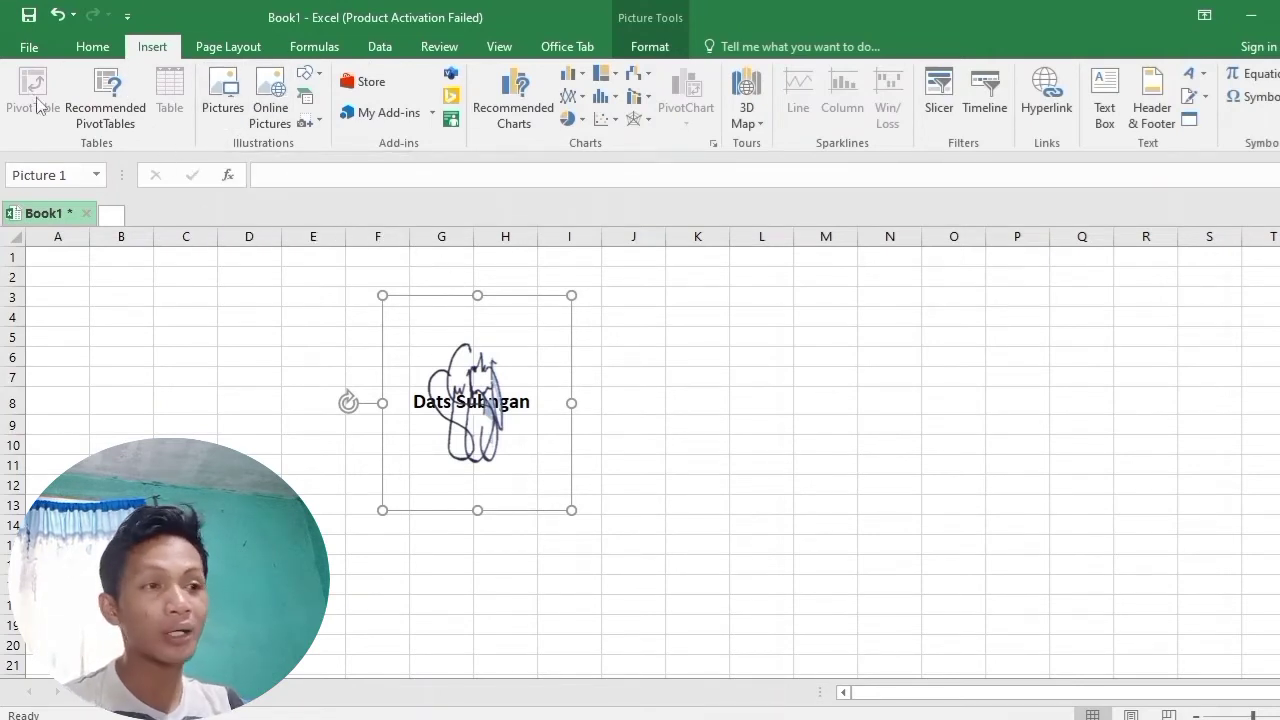
{"action": "left_click", "coordinate": [633, 357]}
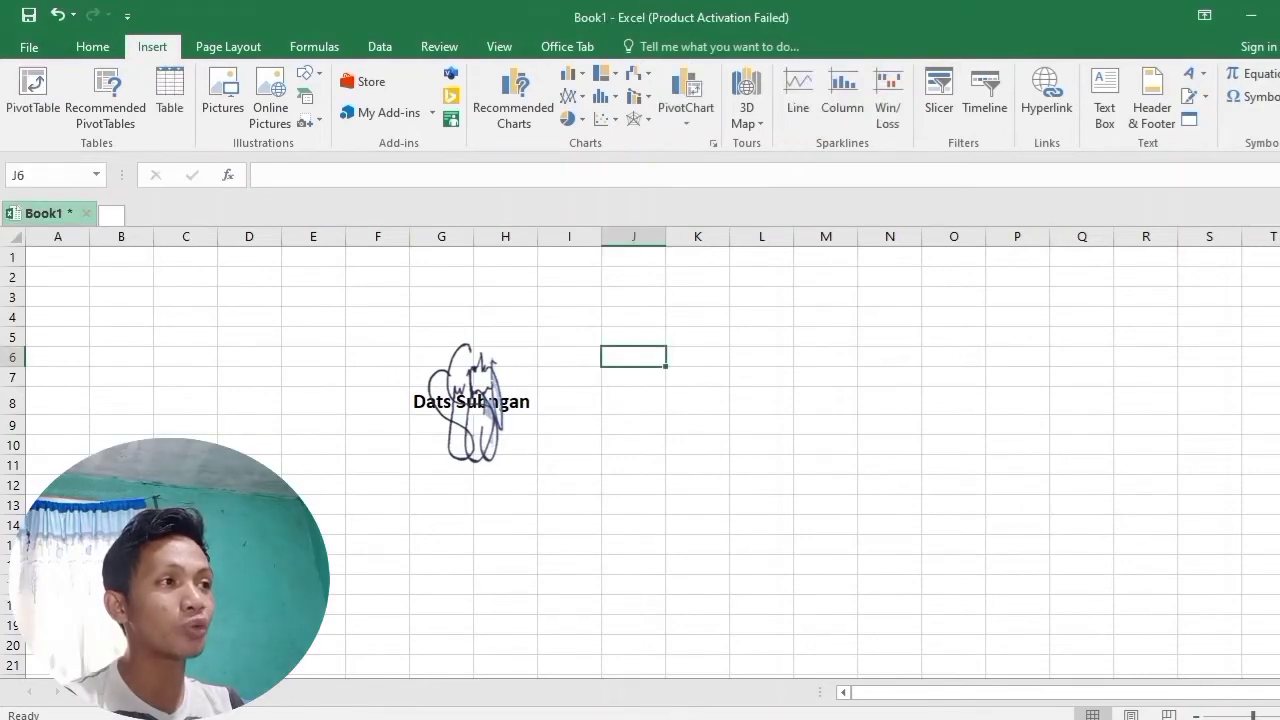
Close the workbook without saving and launch Word 2016 from Windows search
{"action": "key", "text": "alt+F4"}
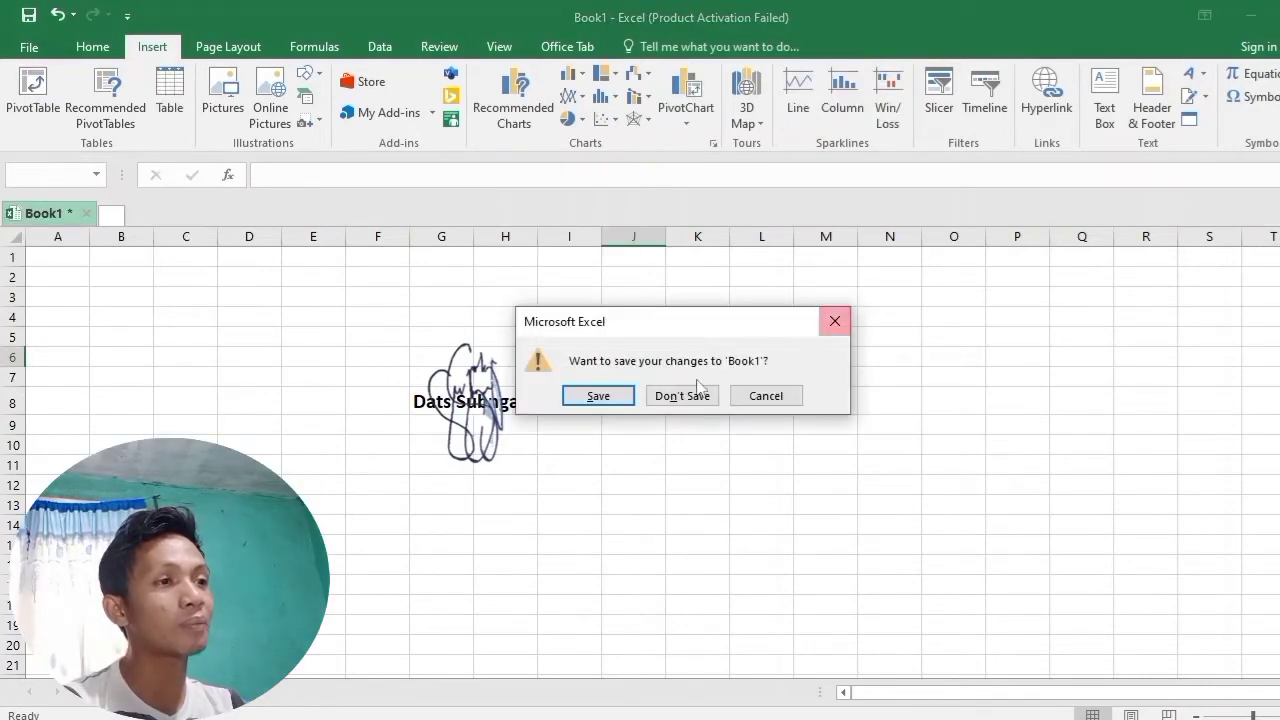
{"action": "left_click", "coordinate": [677, 398]}
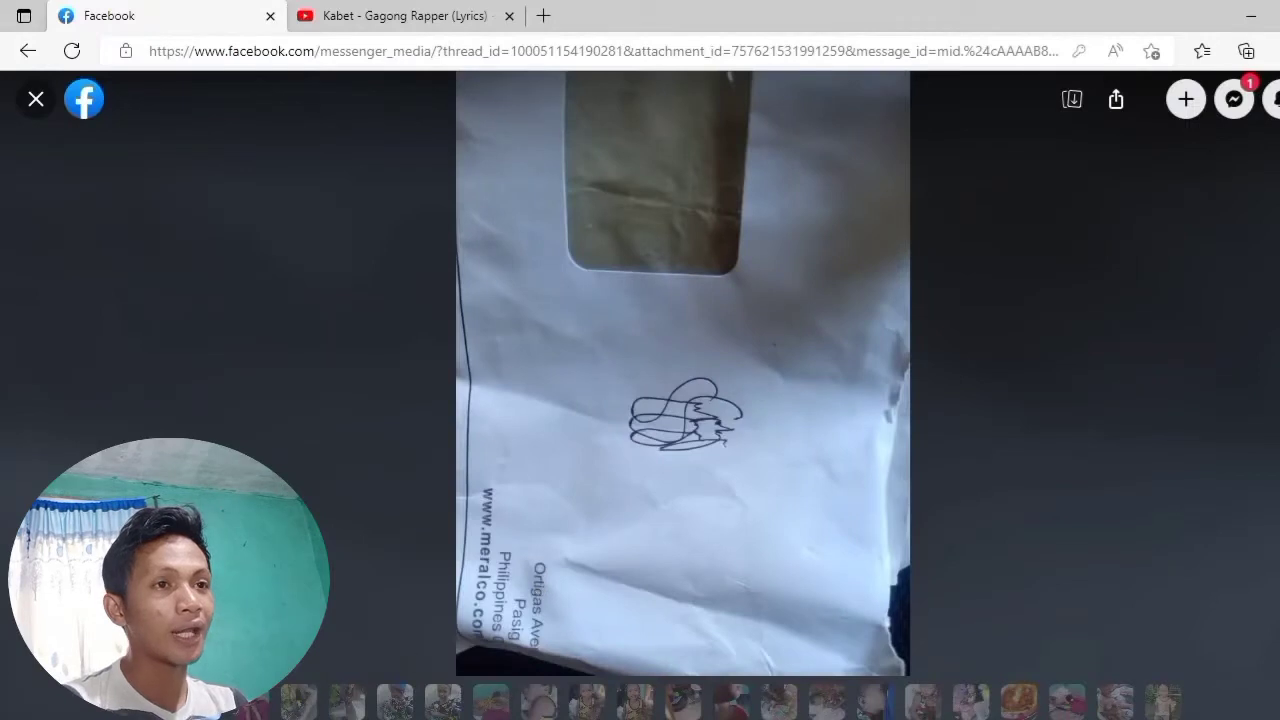
{"action": "left_click", "coordinate": [38, 104]}
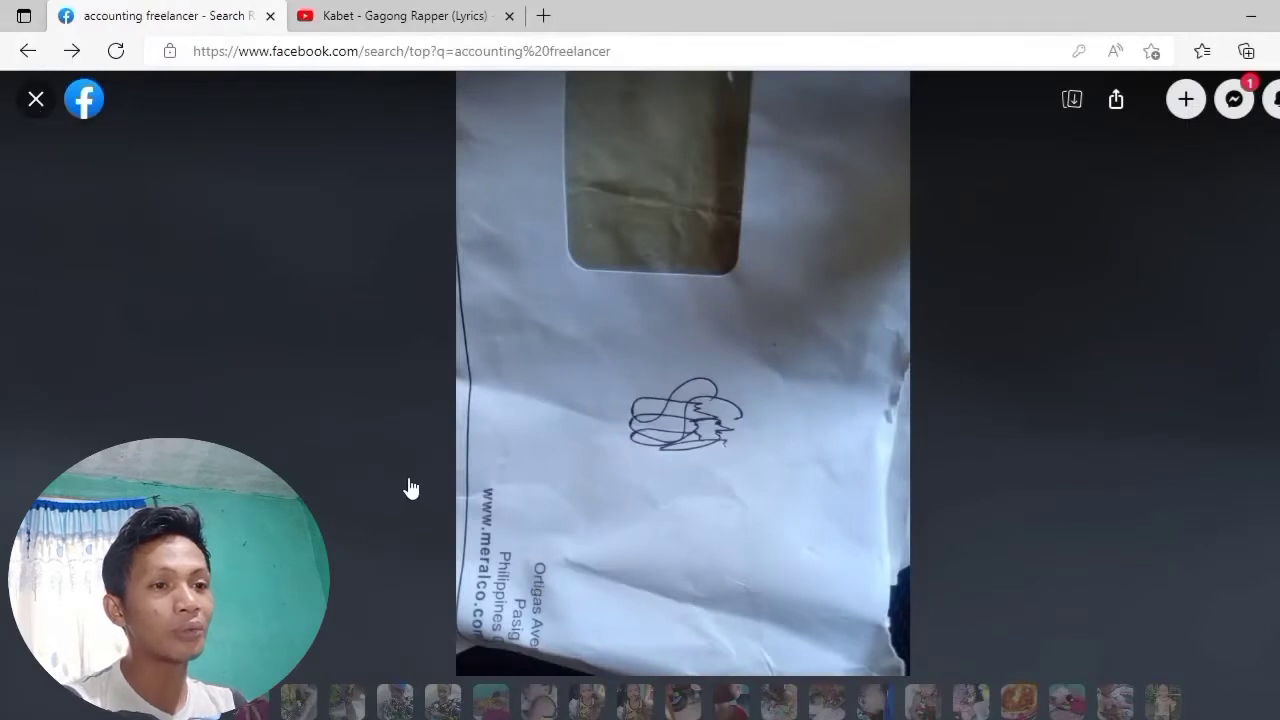
{"action": "key", "text": "super+s"}
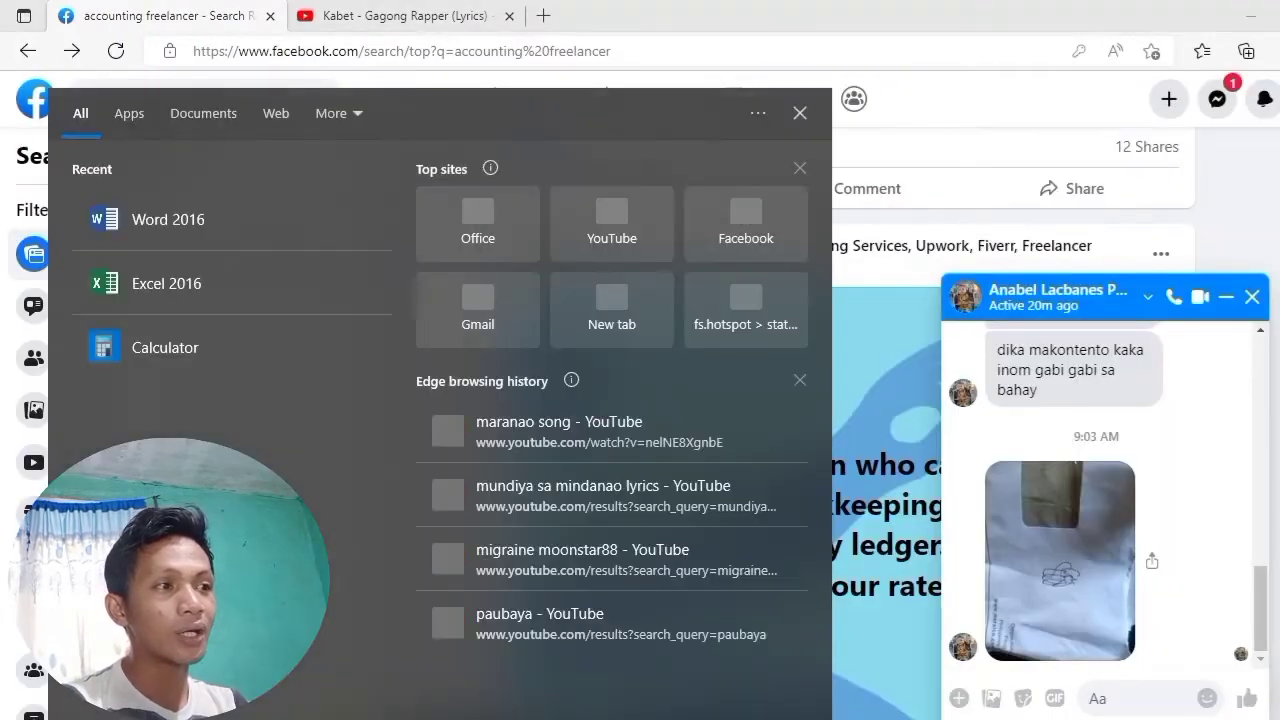
{"action": "left_click", "coordinate": [191, 228]}
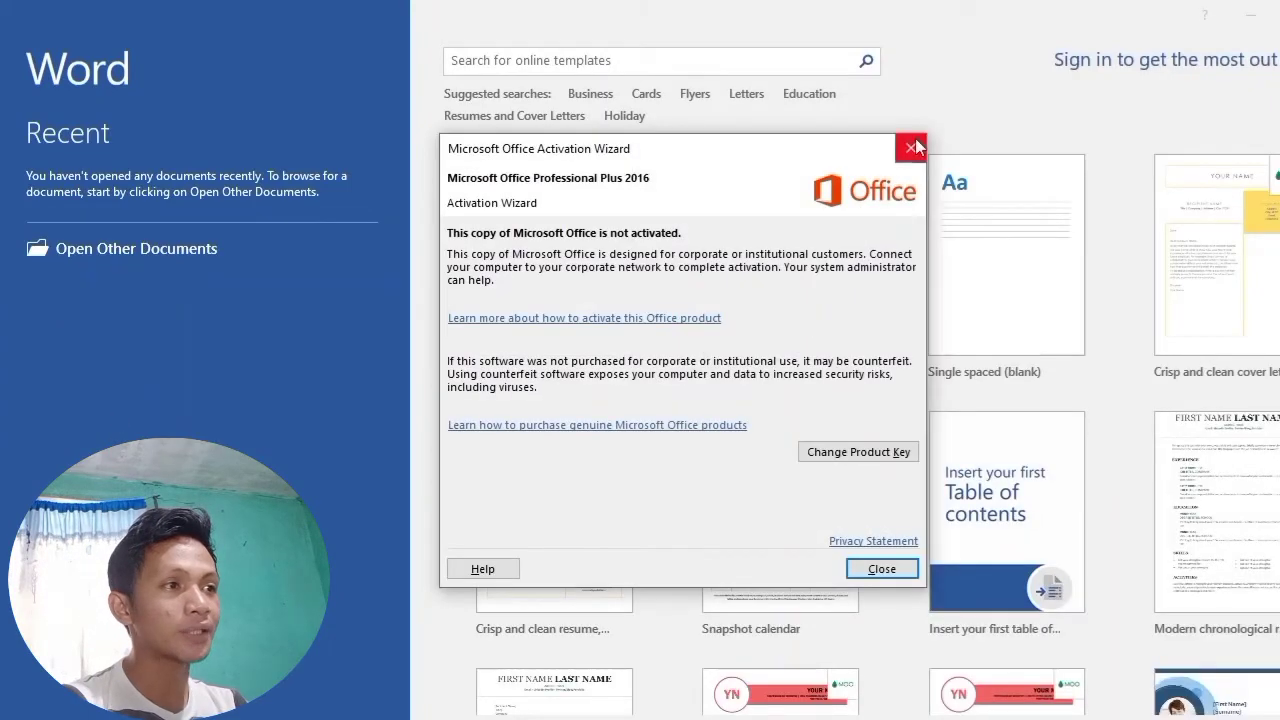
Start a blank Word document and type the name, correcting a mistyped letter
{"action": "left_click", "coordinate": [915, 142]}
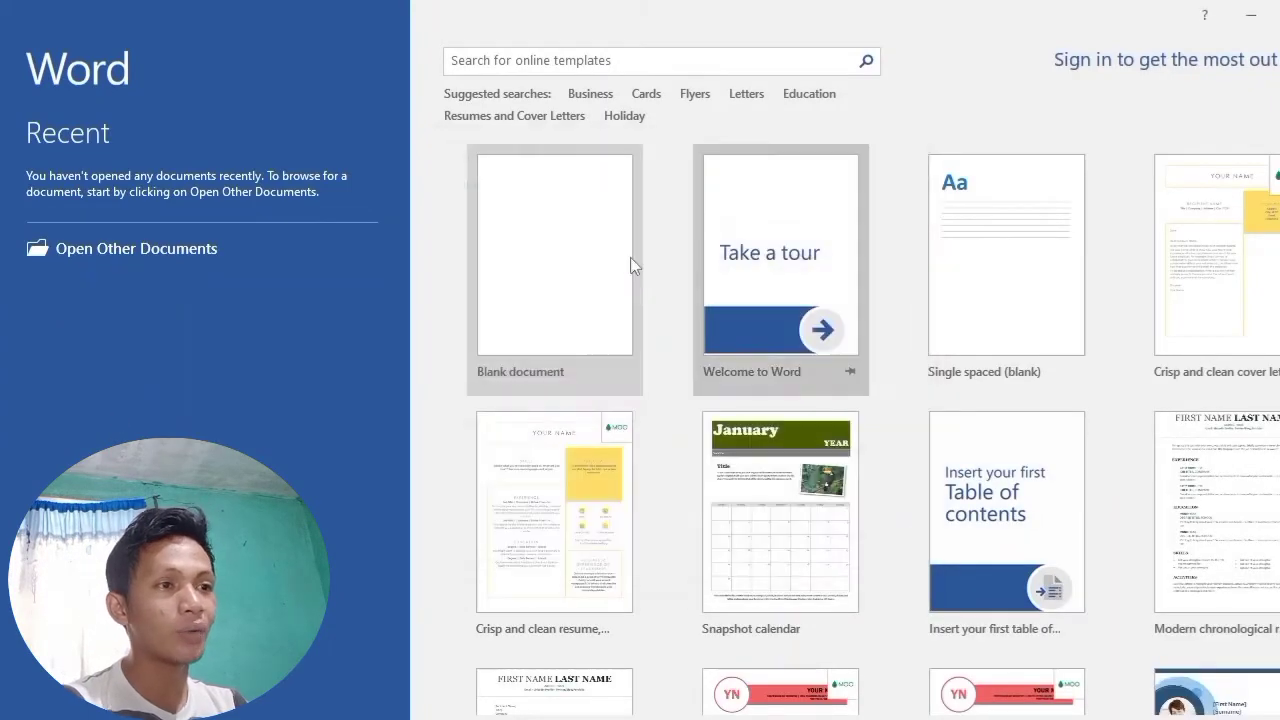
{"action": "left_click", "coordinate": [560, 237]}
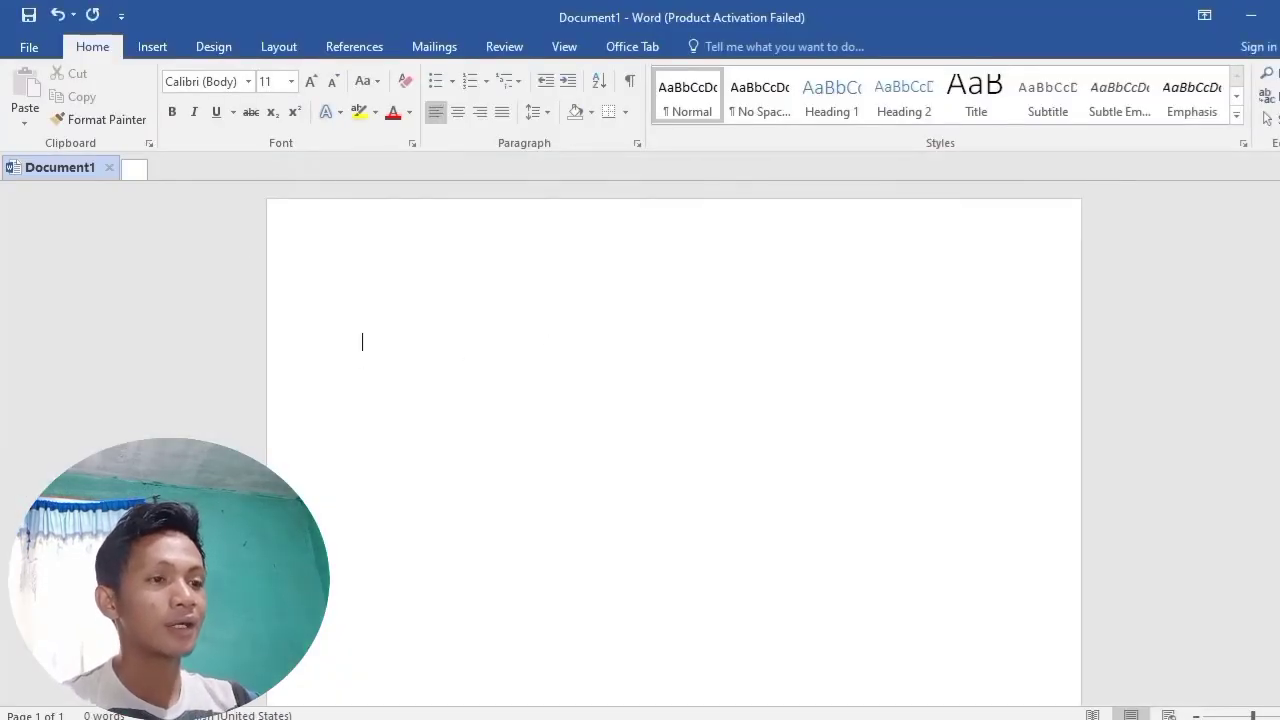
{"action": "type", "text": "Datu subngan"}
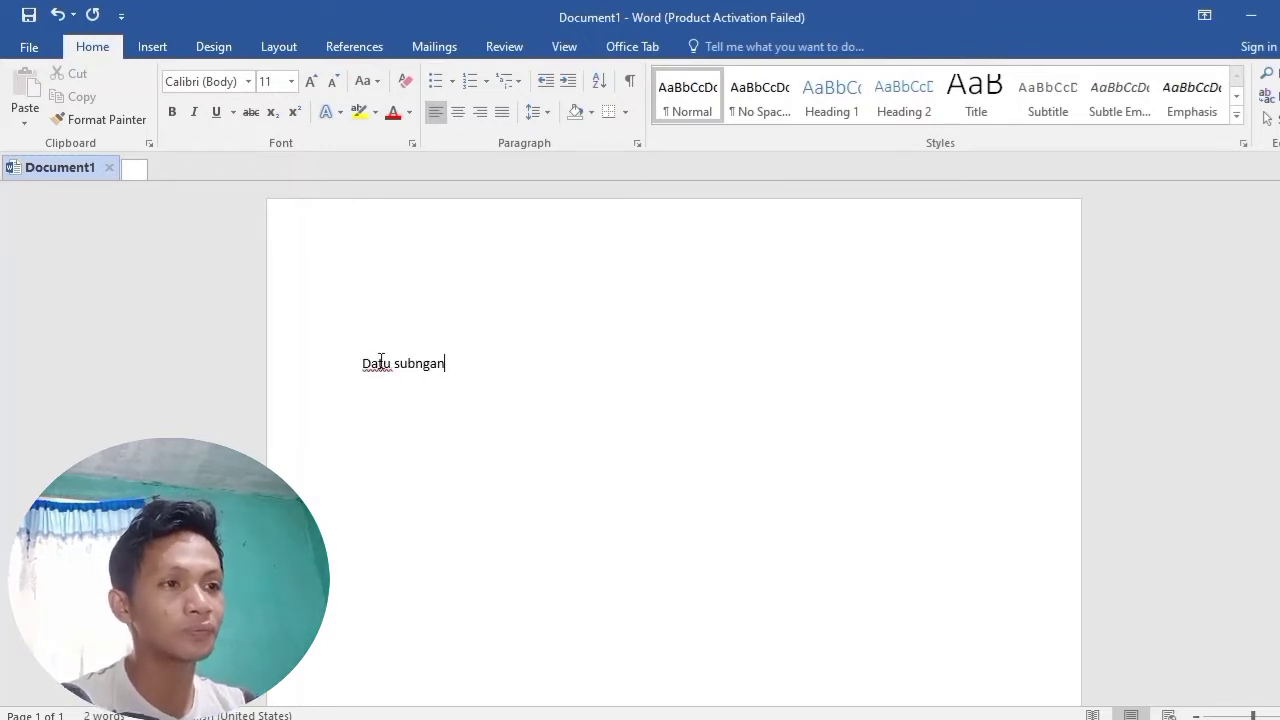
{"action": "key", "text": "BackSpace"}
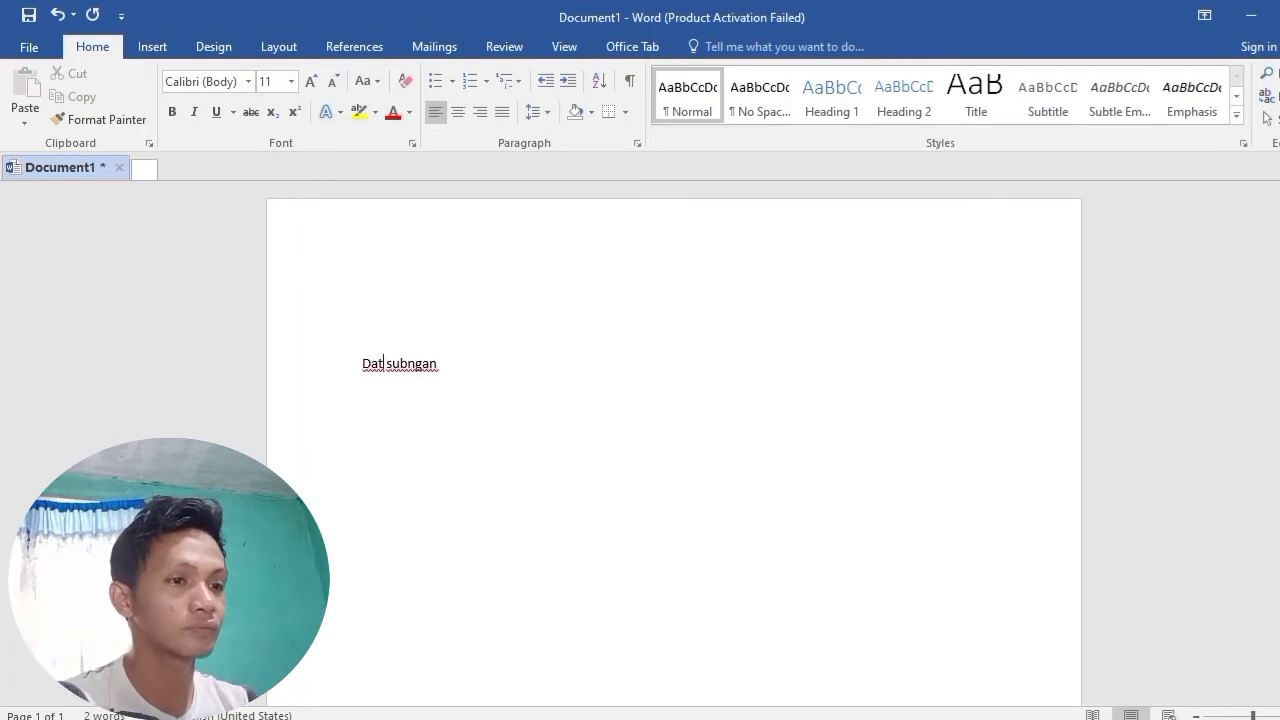
{"action": "type", "text": "s"}
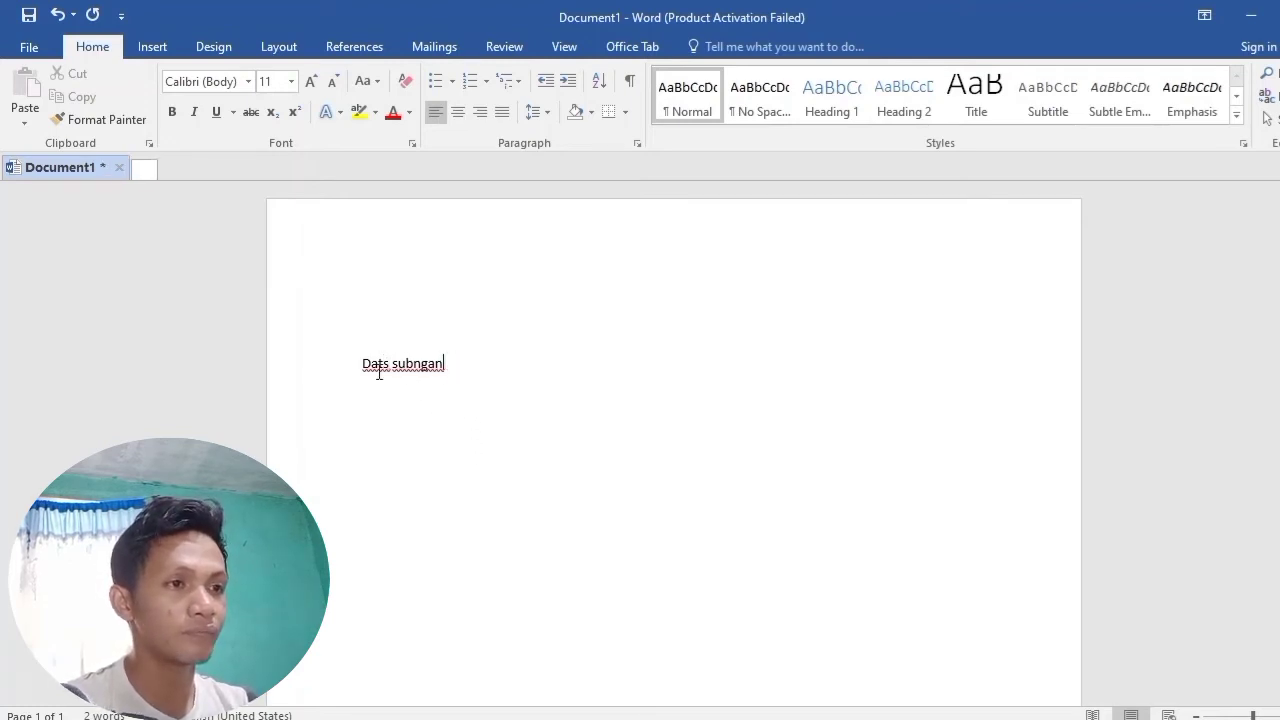
Format the name line as bold 16 pt text
{"action": "triple_click", "coordinate": [354, 369]}
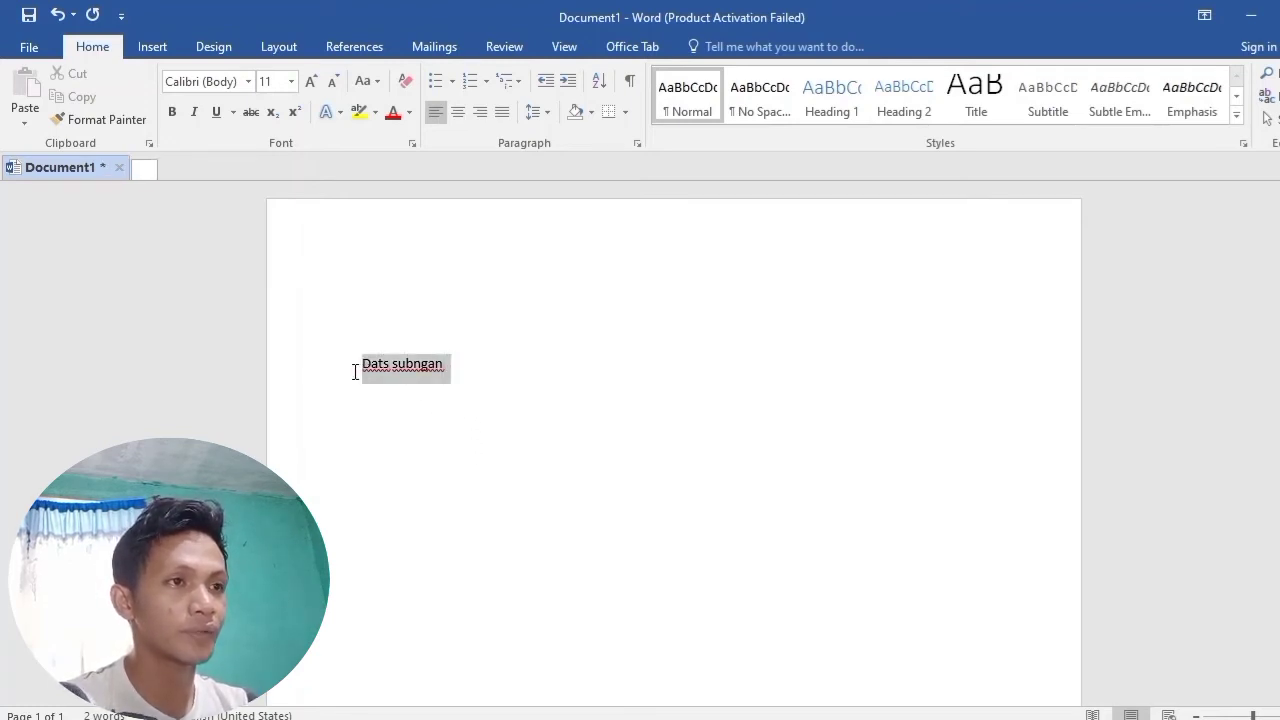
{"action": "left_click", "coordinate": [292, 82]}
{"action": "left_click", "coordinate": [273, 221]}
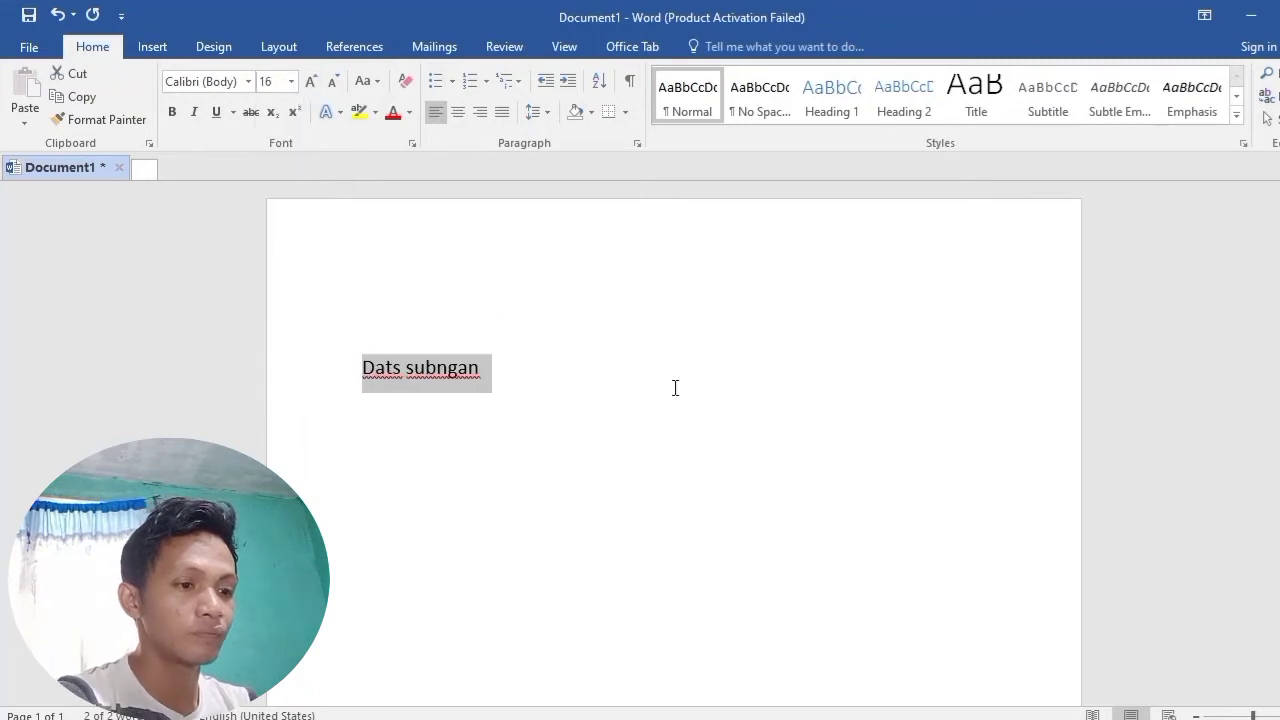
{"action": "key", "text": "ctrl+b"}
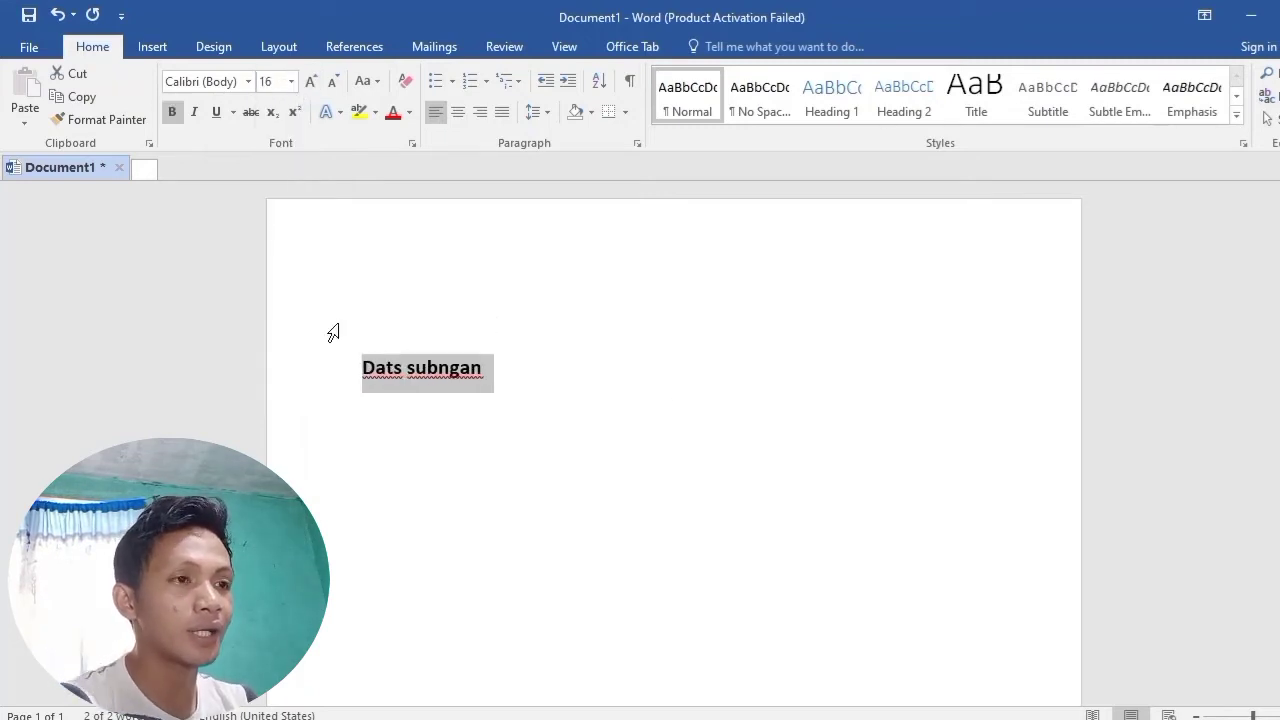
{"action": "left_click", "coordinate": [557, 335]}
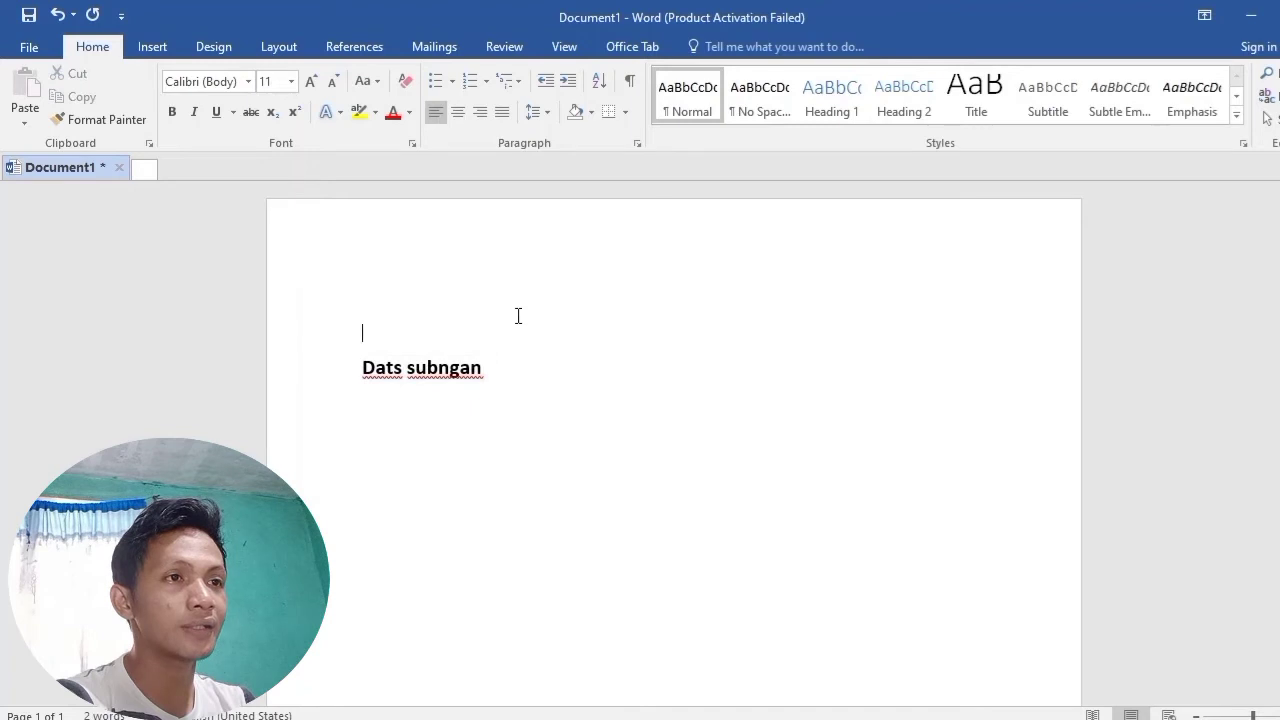
Insert the newest signature JPG from Downloads into the Word document
{"action": "left_click", "coordinate": [155, 48]}
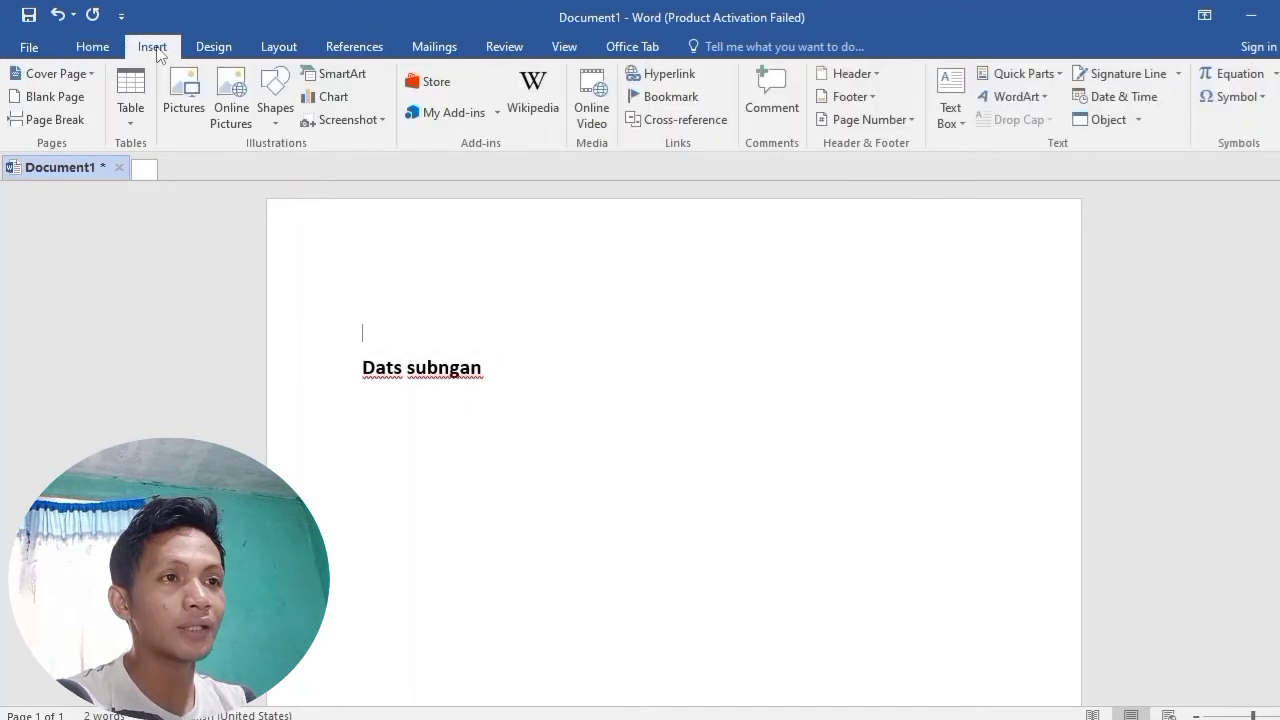
{"action": "left_click", "coordinate": [196, 96]}
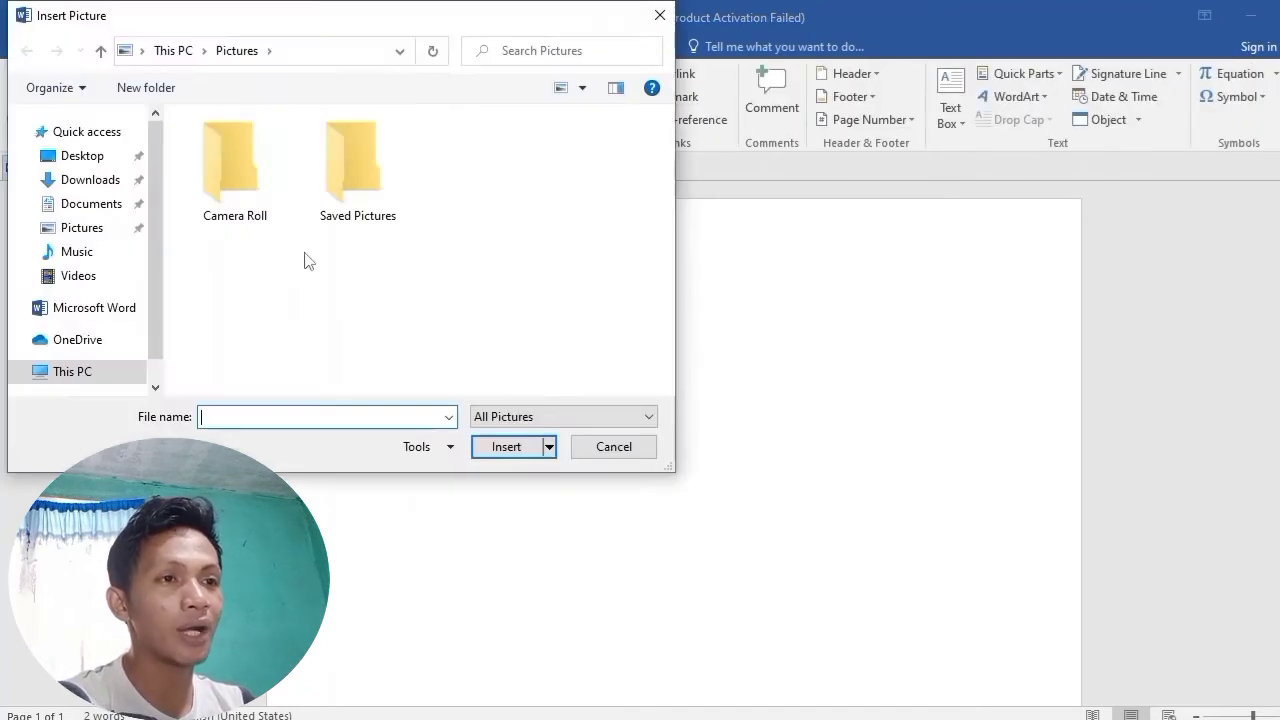
{"action": "left_click", "coordinate": [88, 181]}
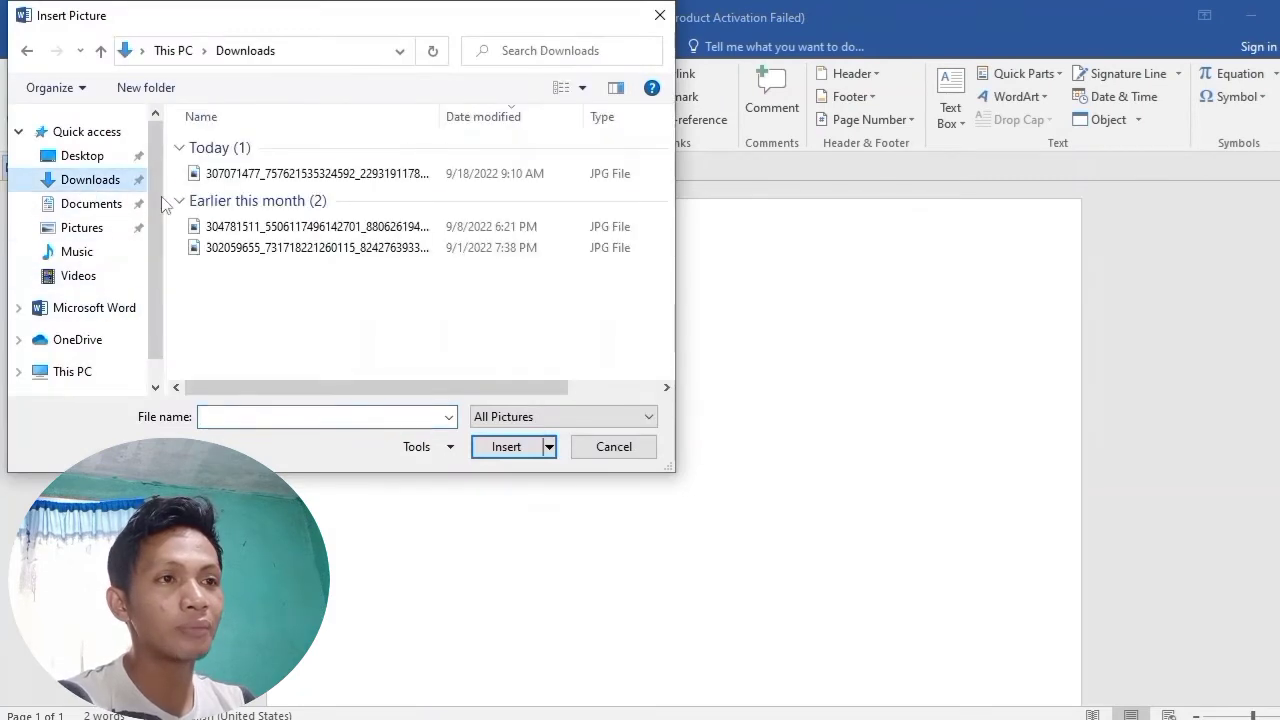
{"action": "left_click", "coordinate": [300, 174]}
{"action": "left_click", "coordinate": [506, 447]}
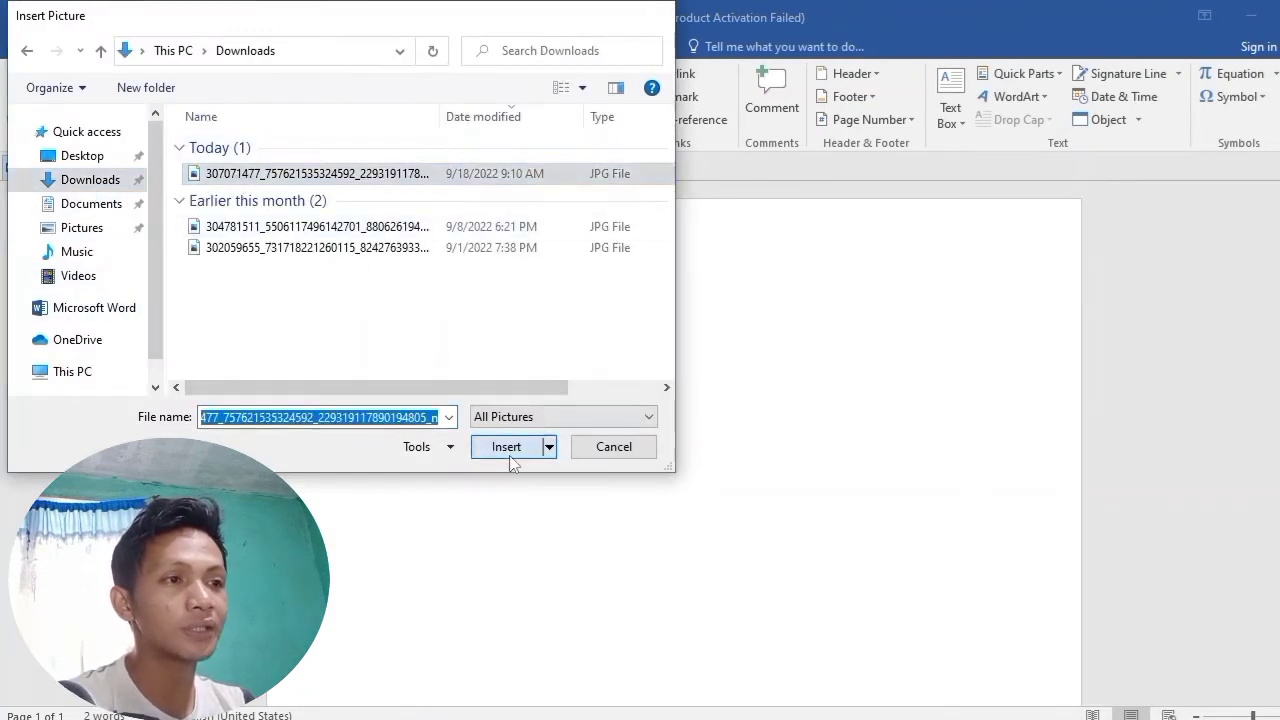
{"action": "scroll", "coordinate": [710, 420], "scroll_direction": "down", "scroll_amount": 3}
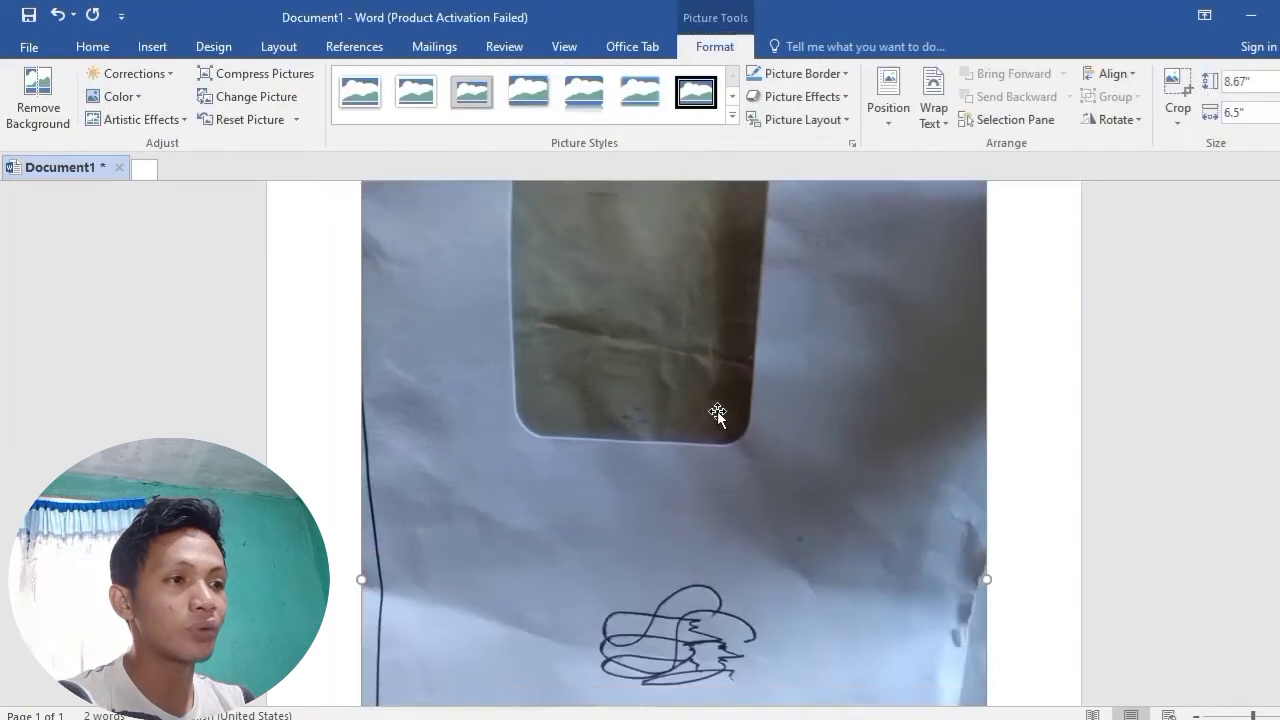
{"action": "scroll", "coordinate": [714, 410], "scroll_direction": "down", "scroll_amount": 3}
{"action": "scroll", "coordinate": [714, 402], "scroll_direction": "down", "scroll_amount": 1}
{"action": "scroll", "coordinate": [714, 402], "scroll_direction": "down", "scroll_amount": 1, "text": "ctrl"}
Crop the photo on all four sides down to just the signature
{"action": "right_click", "coordinate": [698, 338]}
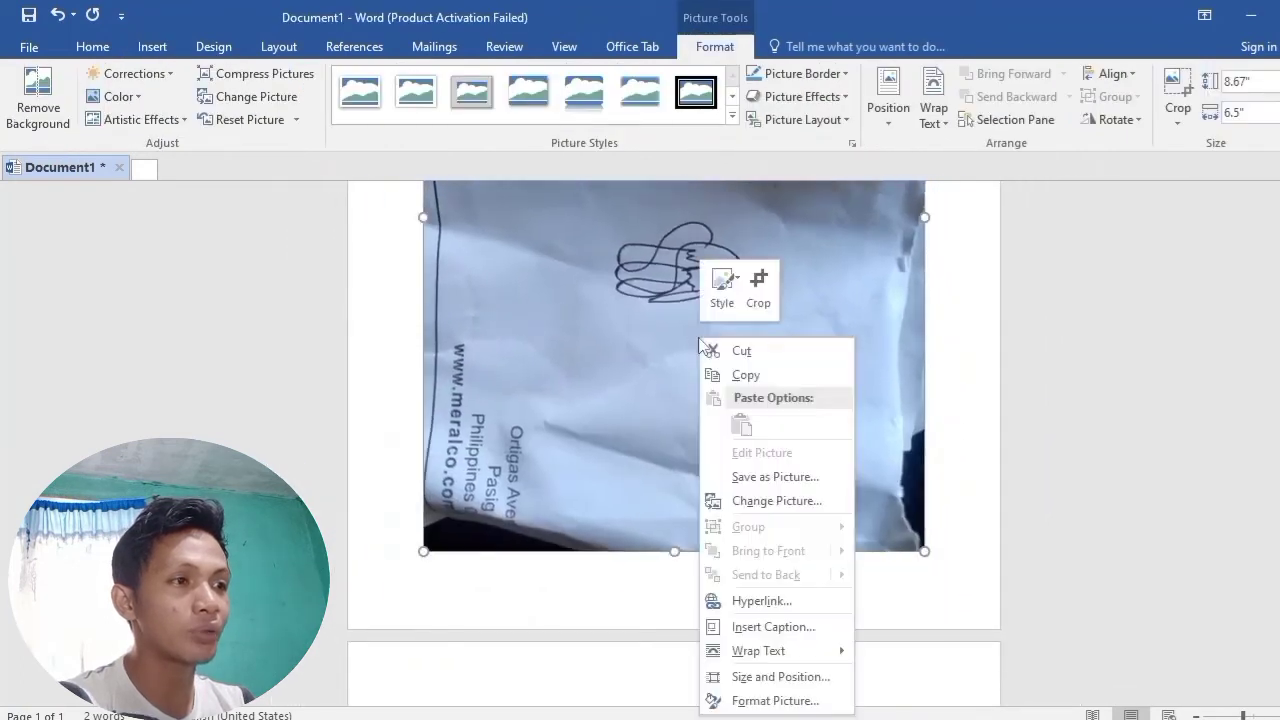
{"action": "key", "text": "Escape"}
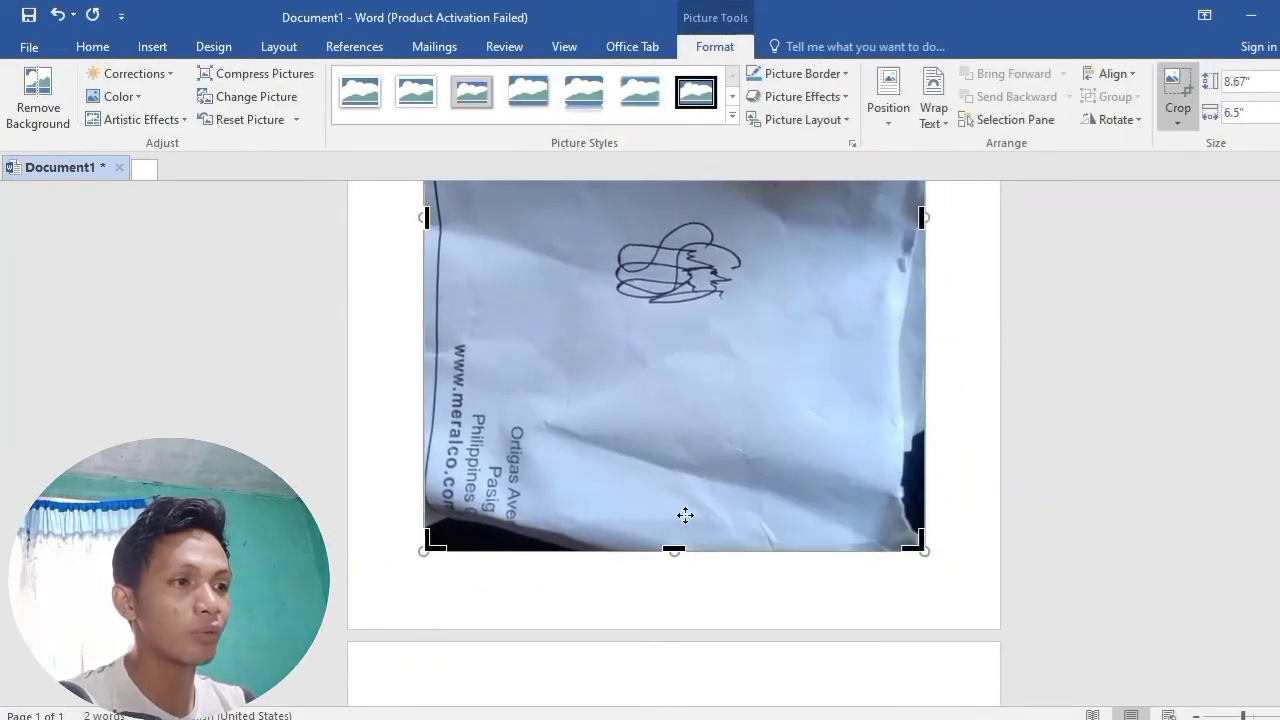
{"action": "left_click_drag", "start_coordinate": [653, 388], "coordinate": [705, 550]}
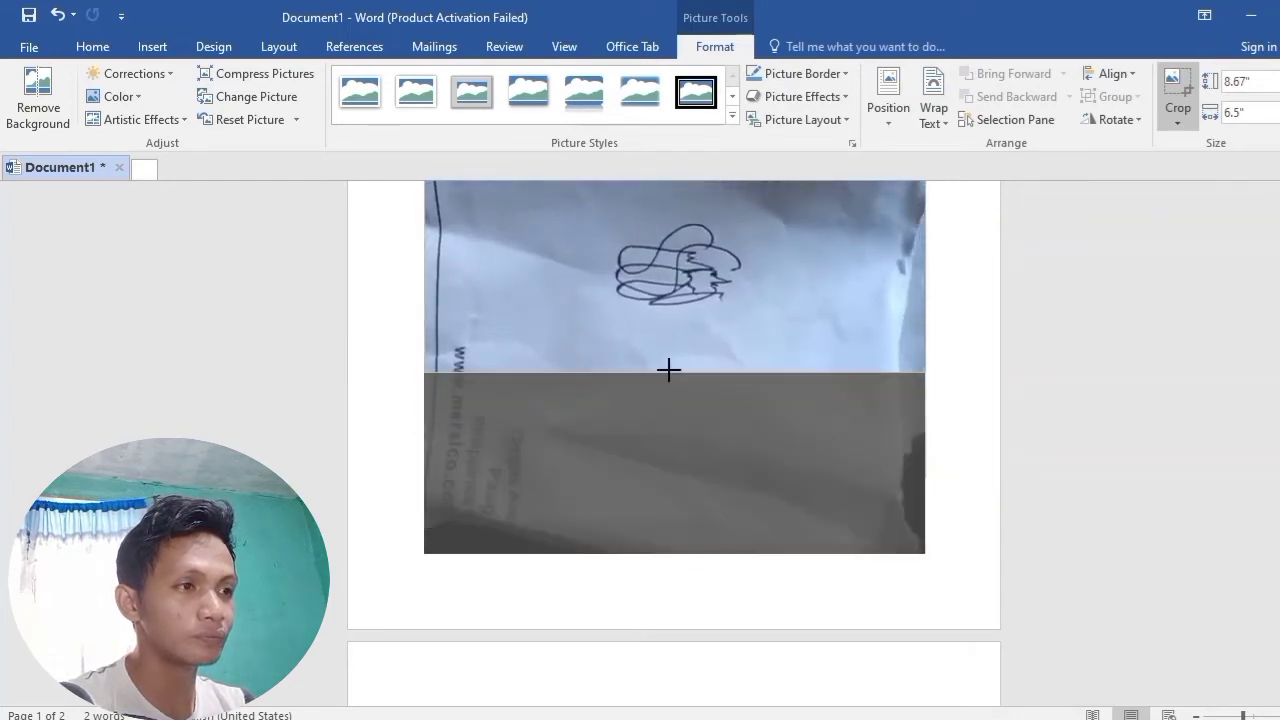
{"action": "mouse_move", "coordinate": [670, 457]}
{"action": "left_mouse_down"}
{"action": "mouse_move", "coordinate": [676, 306]}
{"action": "mouse_move", "coordinate": [709, 611]}
{"action": "left_mouse_up"}
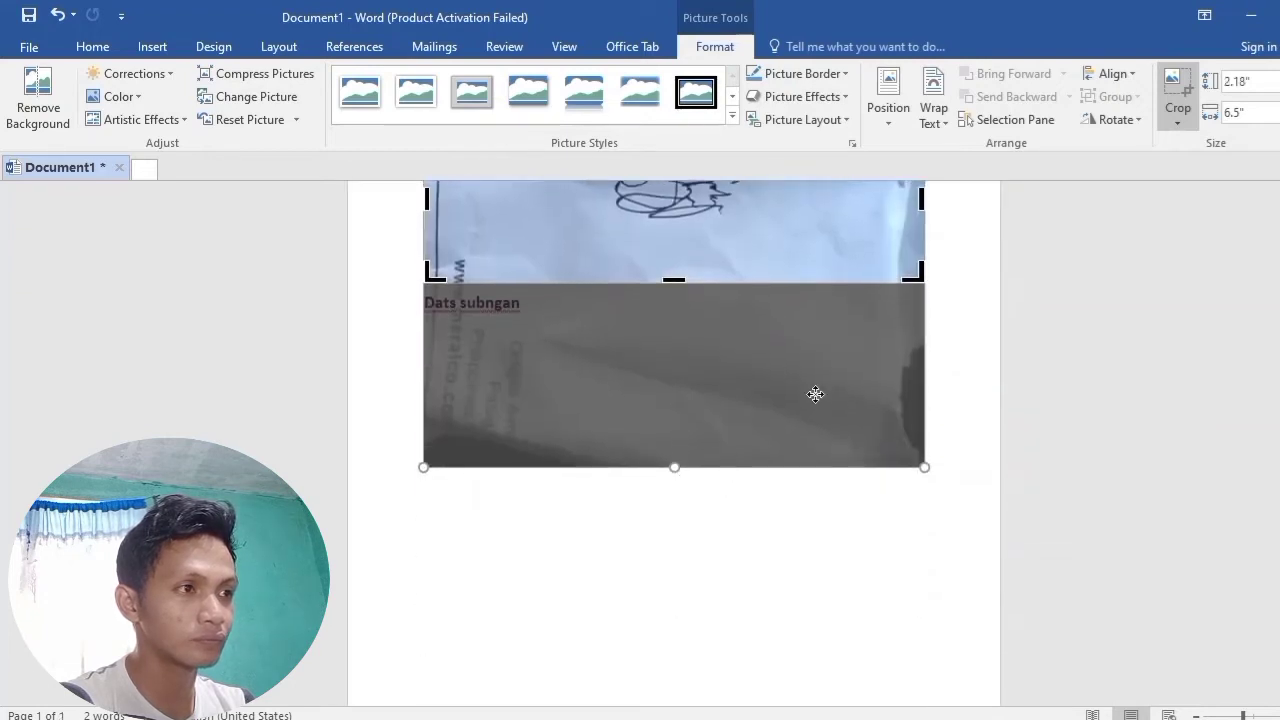
{"action": "scroll", "coordinate": [815, 394], "scroll_direction": "up", "scroll_amount": 2}
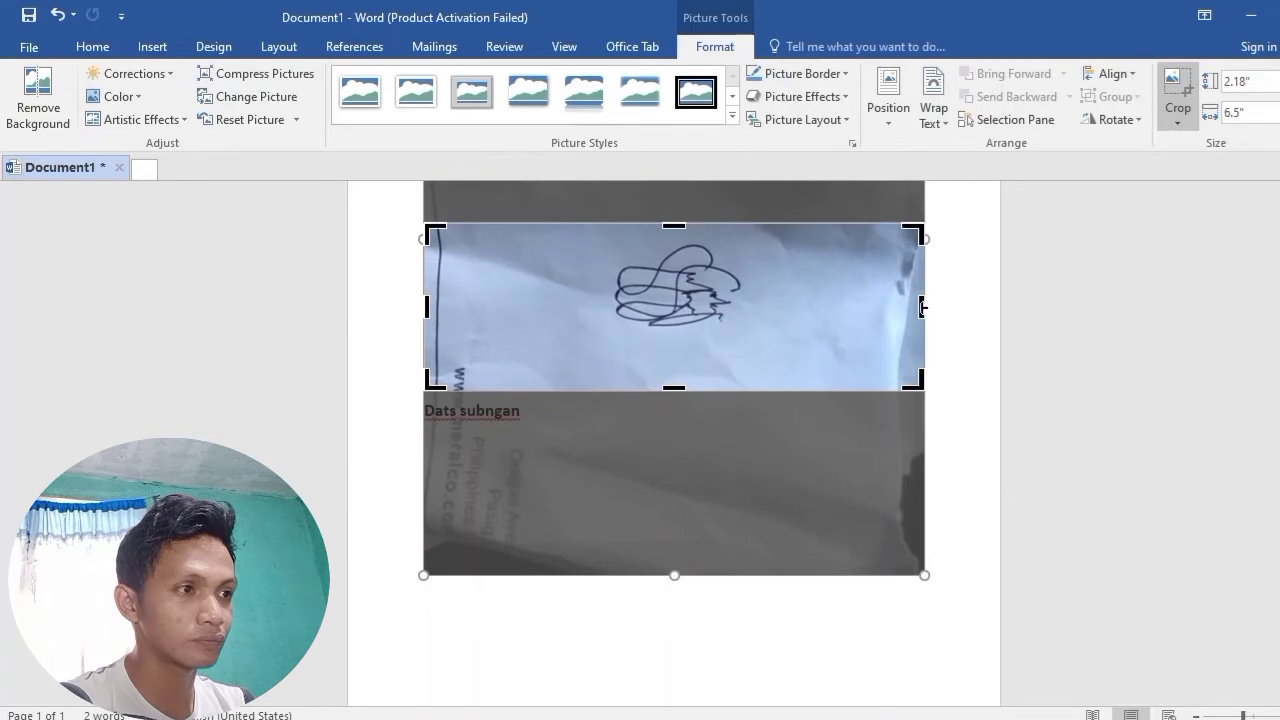
{"action": "left_click_drag", "start_coordinate": [922, 307], "coordinate": [777, 307]}
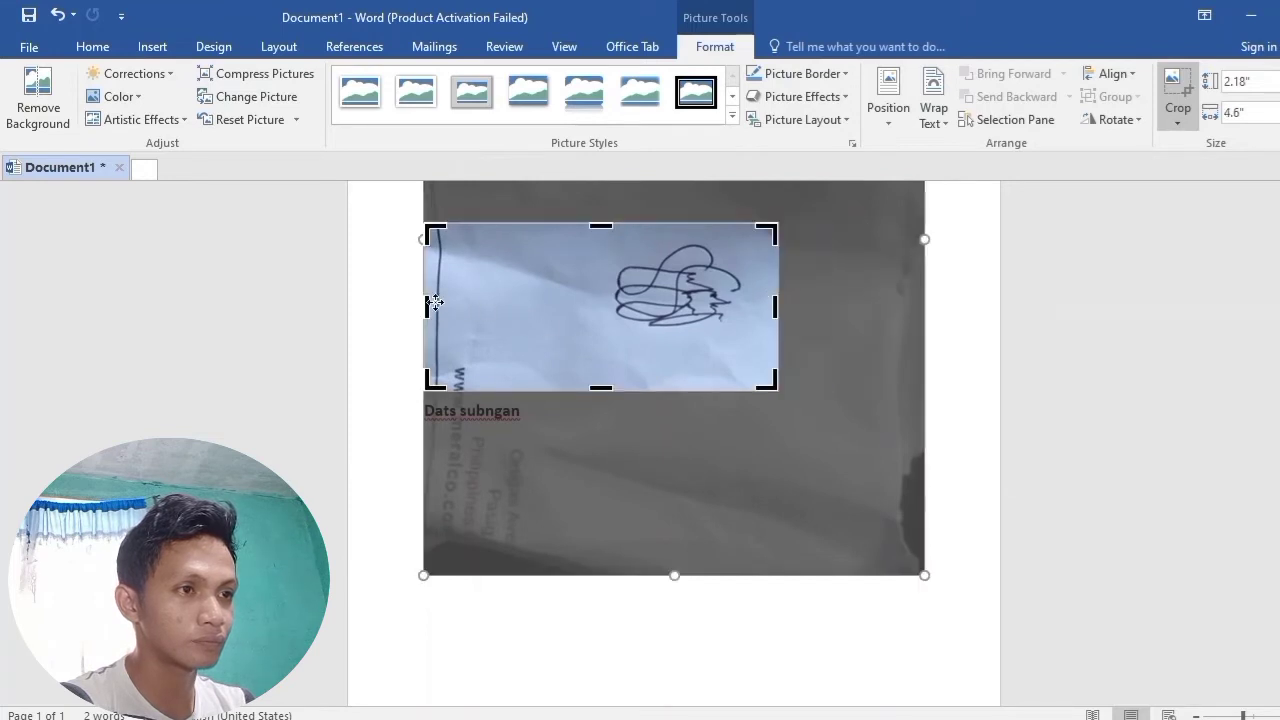
{"action": "left_click_drag", "start_coordinate": [424, 307], "coordinate": [568, 300]}
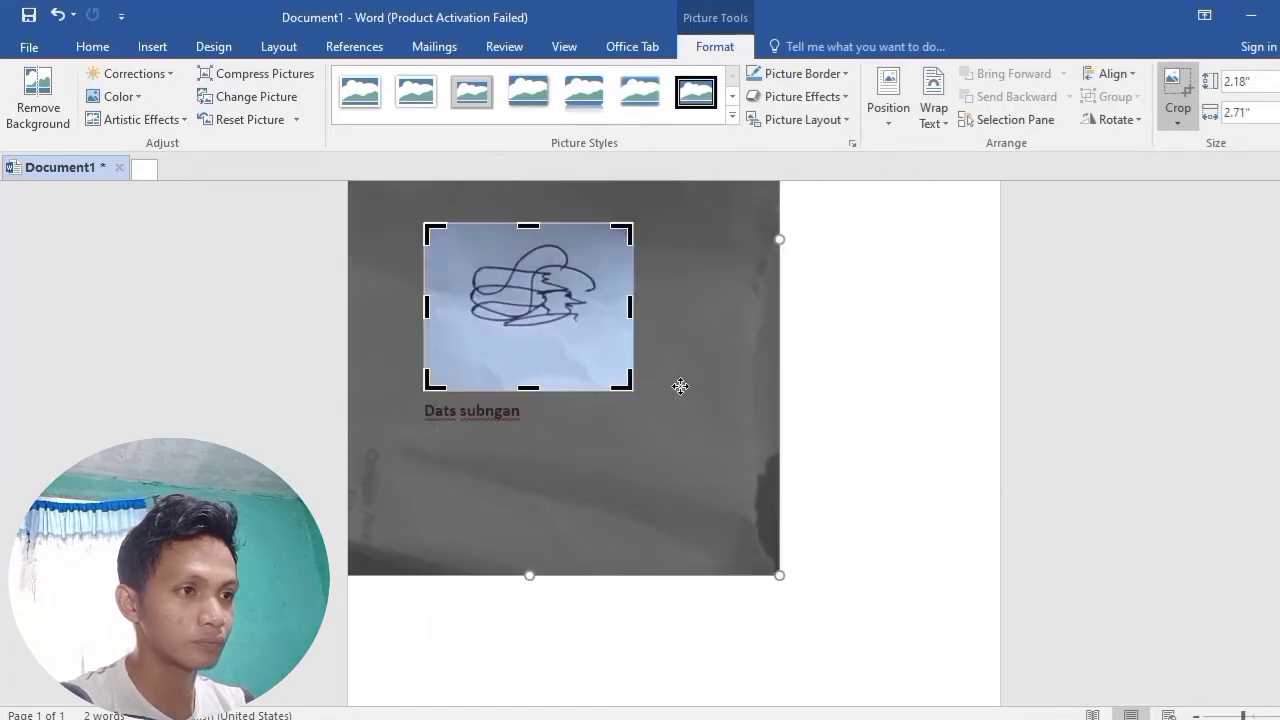
{"action": "left_click_drag", "start_coordinate": [528, 389], "coordinate": [521, 332]}
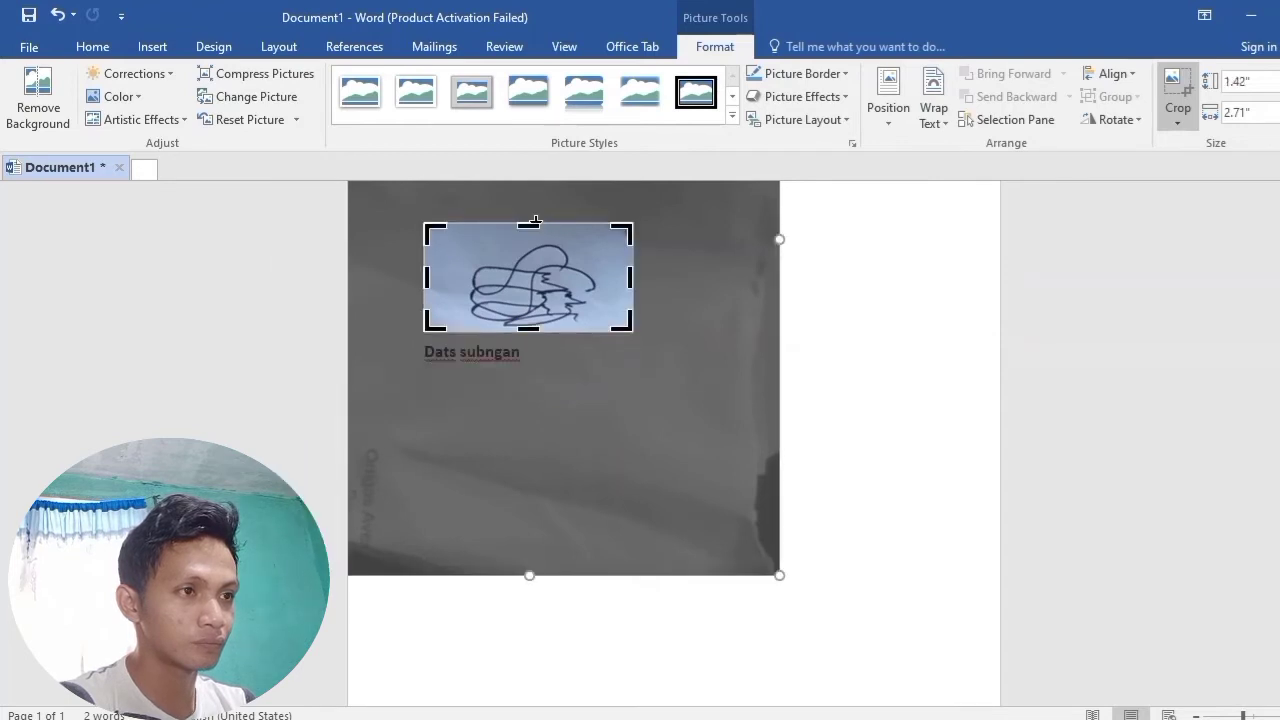
{"action": "left_click_drag", "start_coordinate": [534, 224], "coordinate": [535, 239]}
{"action": "left_click_drag", "start_coordinate": [425, 268], "coordinate": [455, 268]}
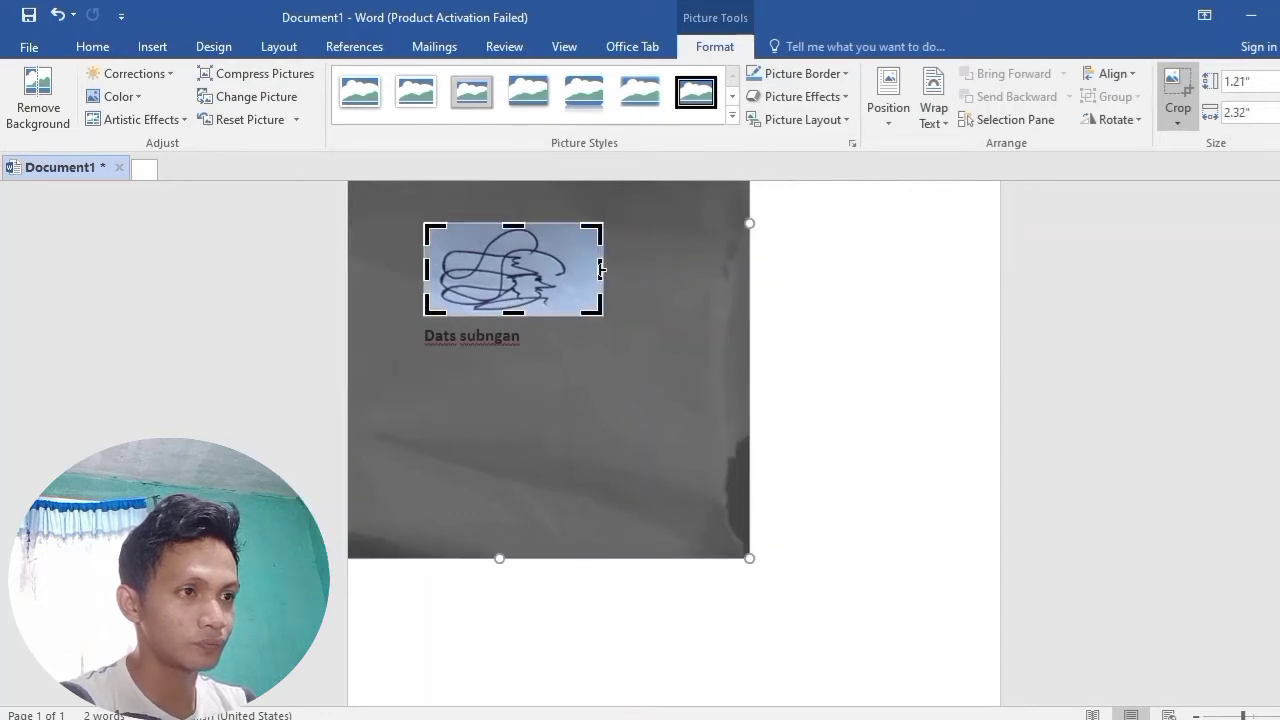
{"action": "left_click_drag", "start_coordinate": [601, 269], "coordinate": [575, 267]}
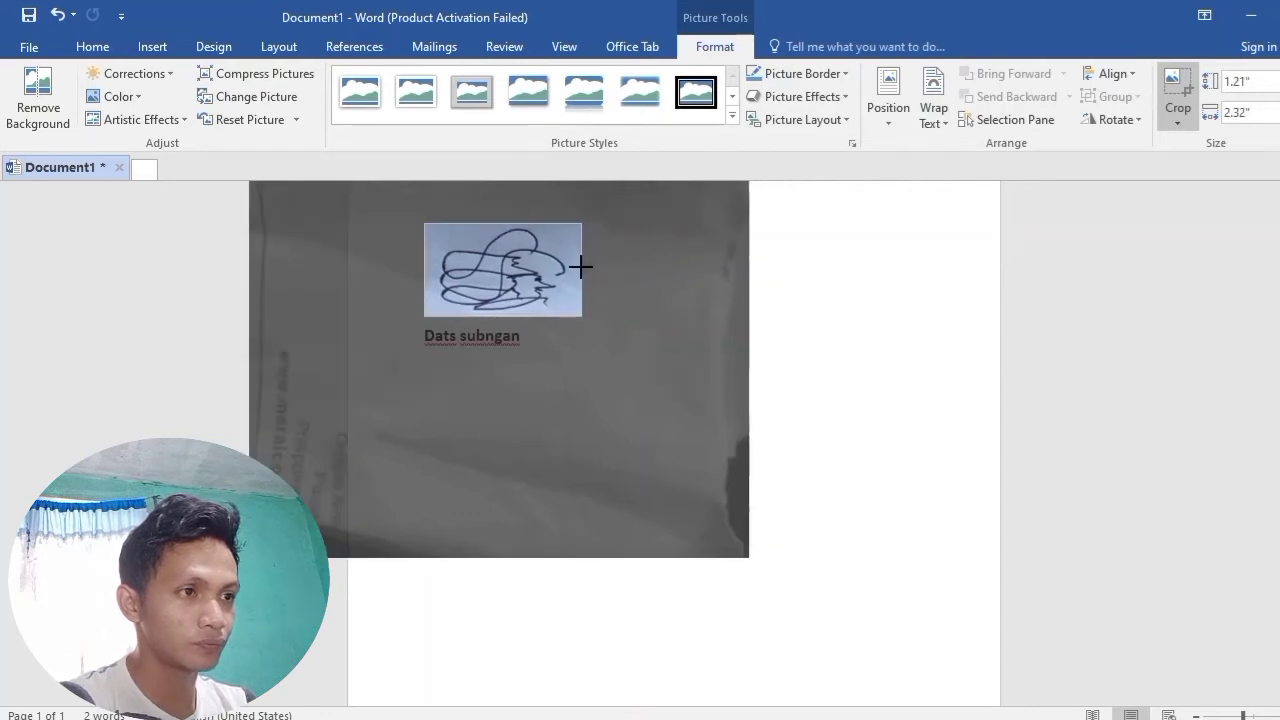
{"action": "left_click", "coordinate": [878, 416]}
Rotate the signature picture a quarter turn so it stands upright
{"action": "left_click", "coordinate": [511, 350]}
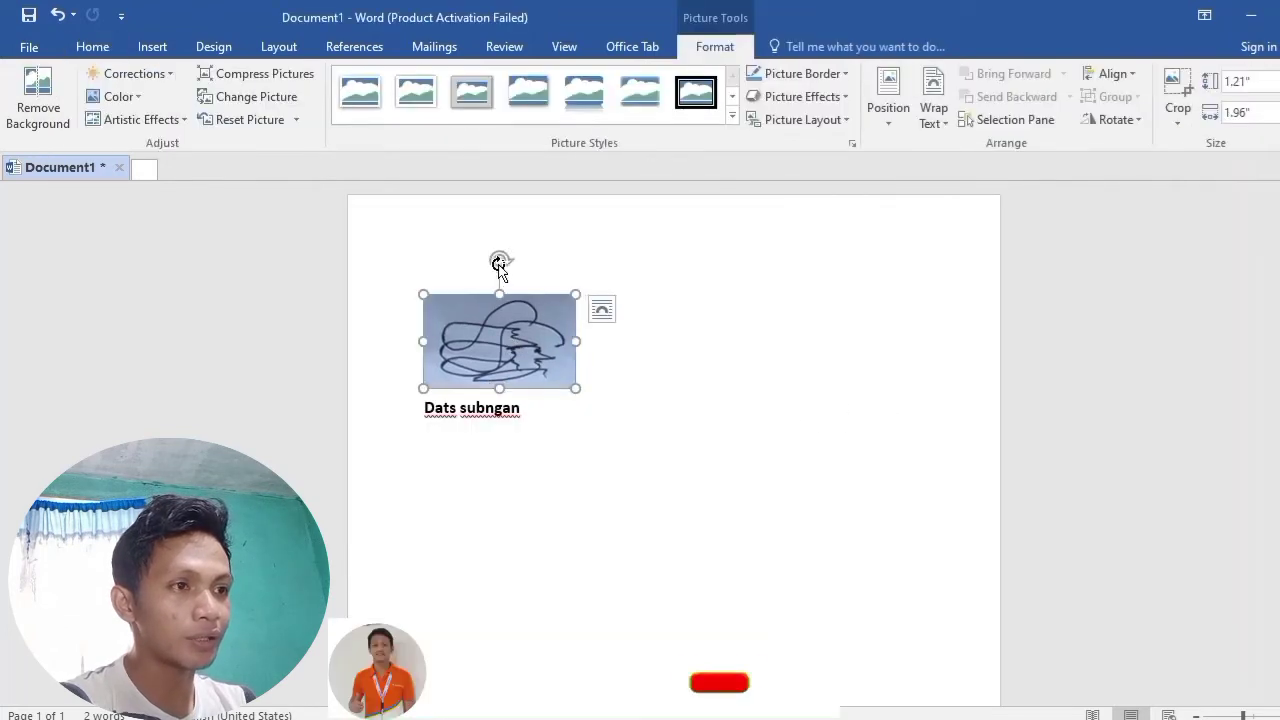
{"action": "left_click_drag", "start_coordinate": [499, 263], "coordinate": [435, 391]}
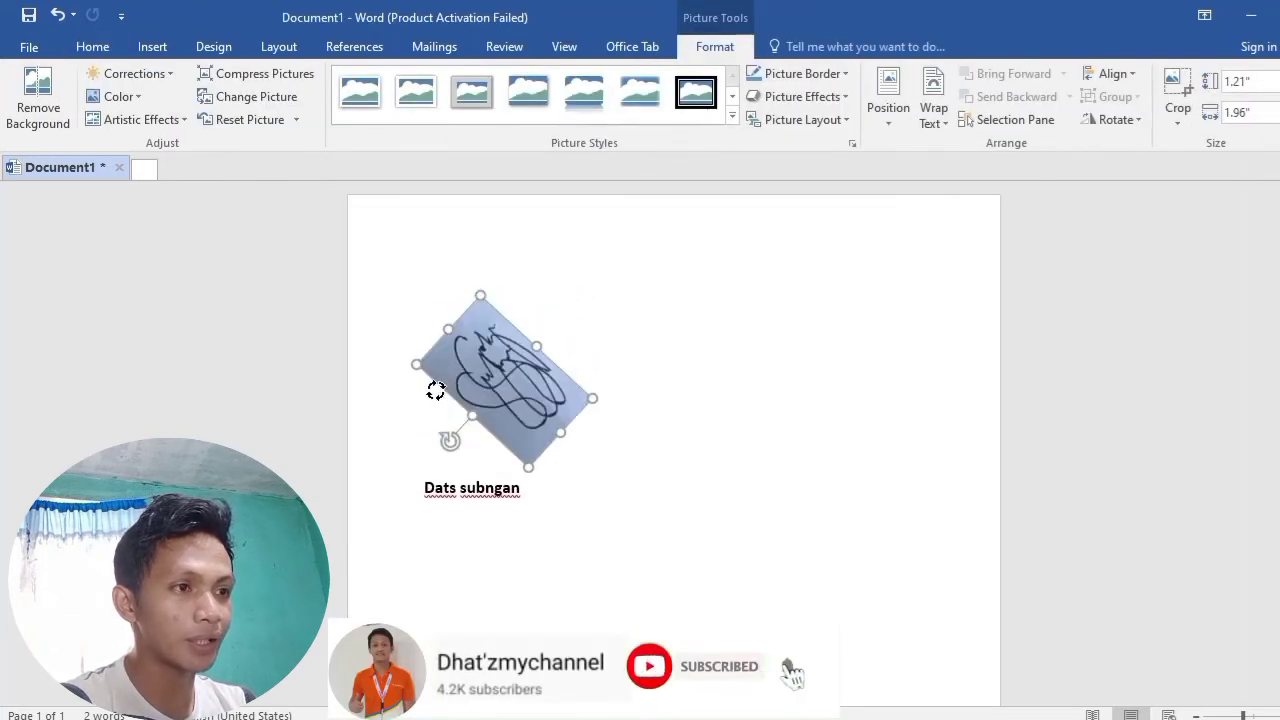
{"action": "left_click_drag", "start_coordinate": [435, 391], "coordinate": [421, 346]}
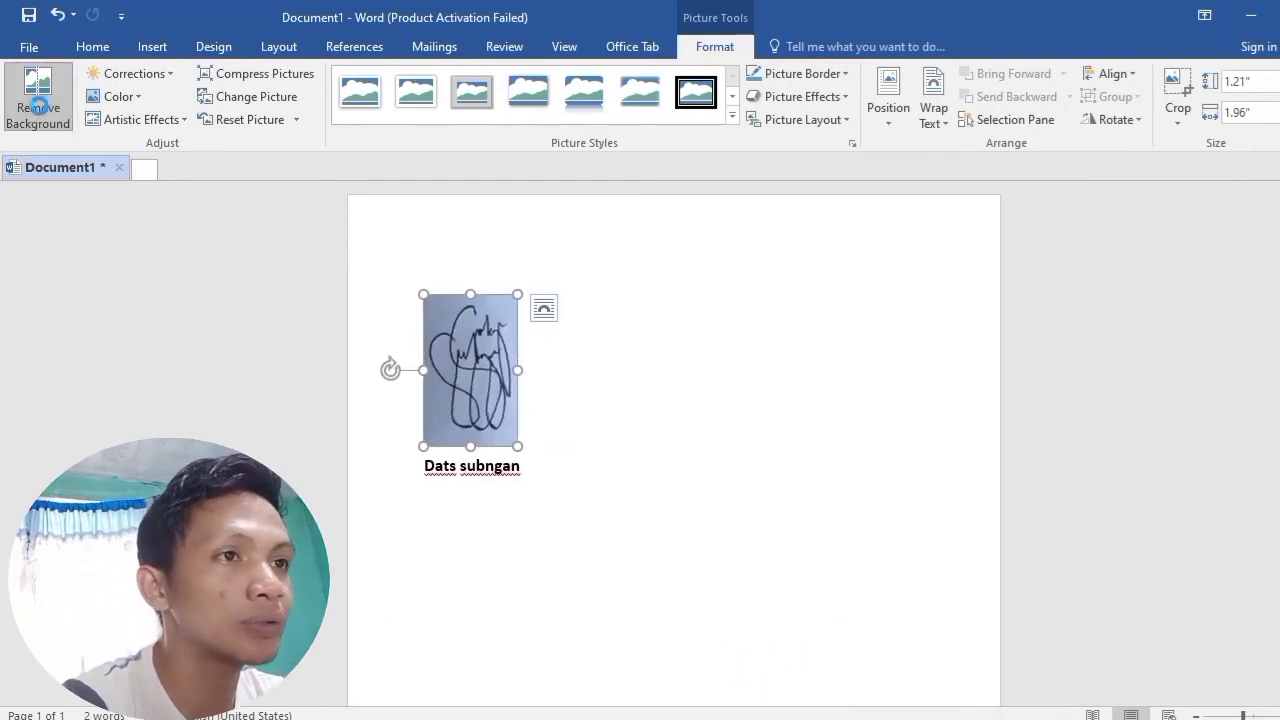
Apply background removal to the signature picture and keep the changes
{"action": "left_click", "coordinate": [38, 104]}
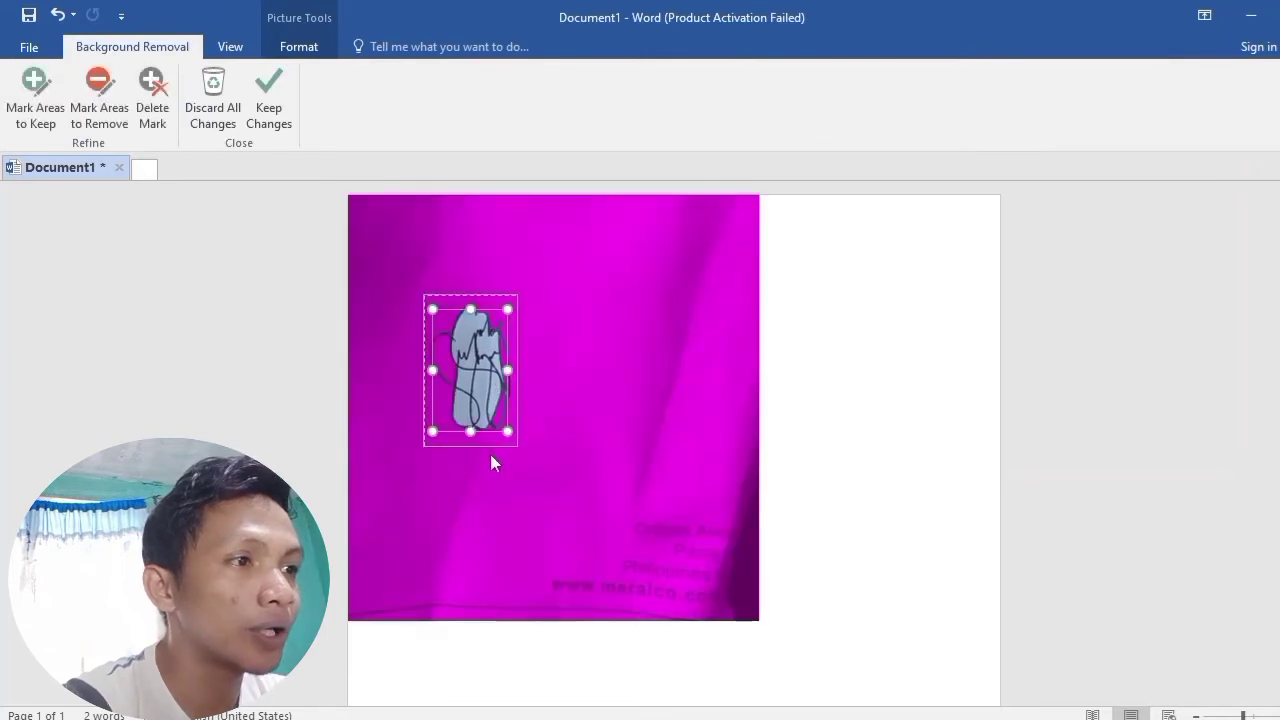
{"action": "left_click", "coordinate": [554, 397]}
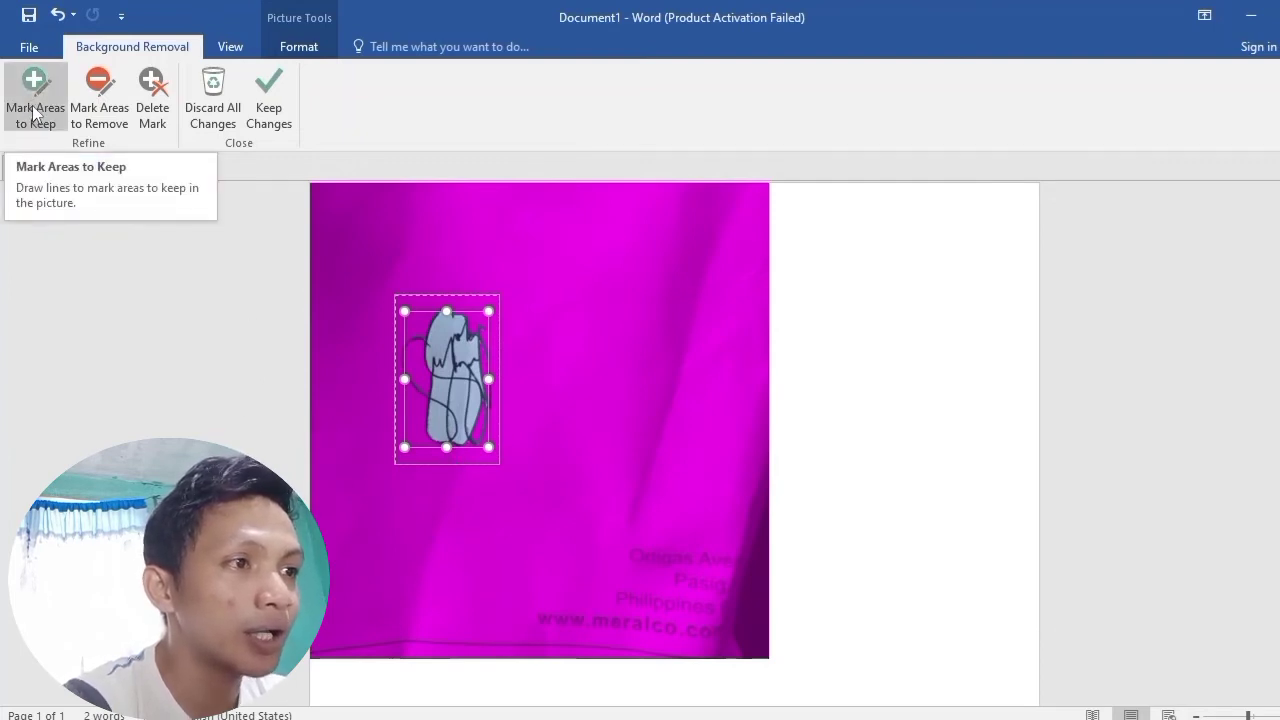
{"action": "left_click", "coordinate": [137, 227]}
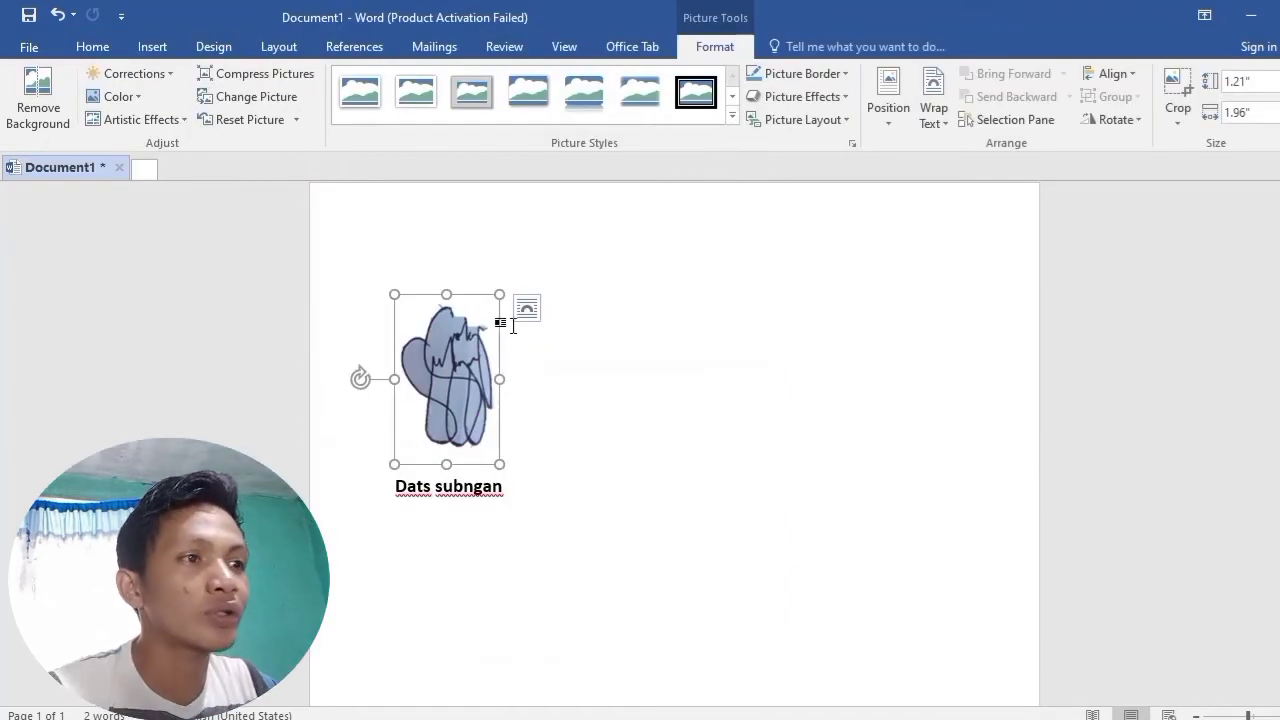
Reopen Remove Background and mark leftover paper patches around the strokes for removal
{"action": "left_click", "coordinate": [38, 100]}
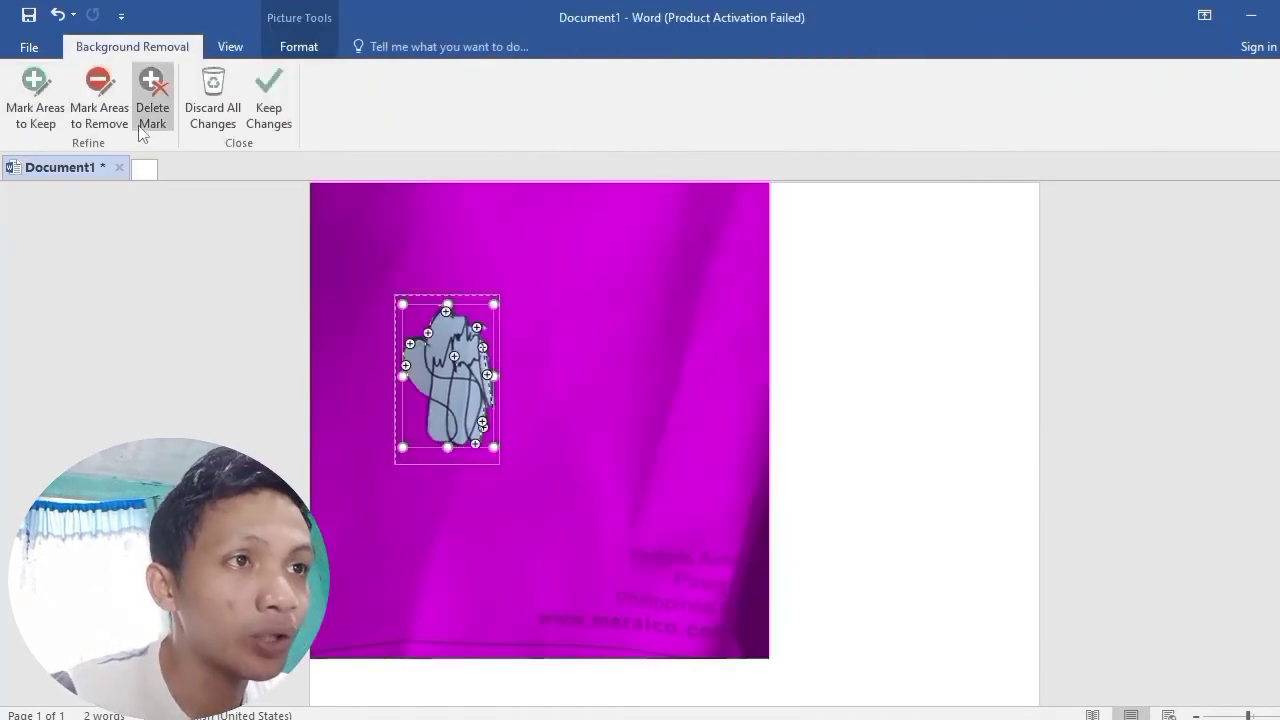
{"action": "left_click", "coordinate": [110, 106]}
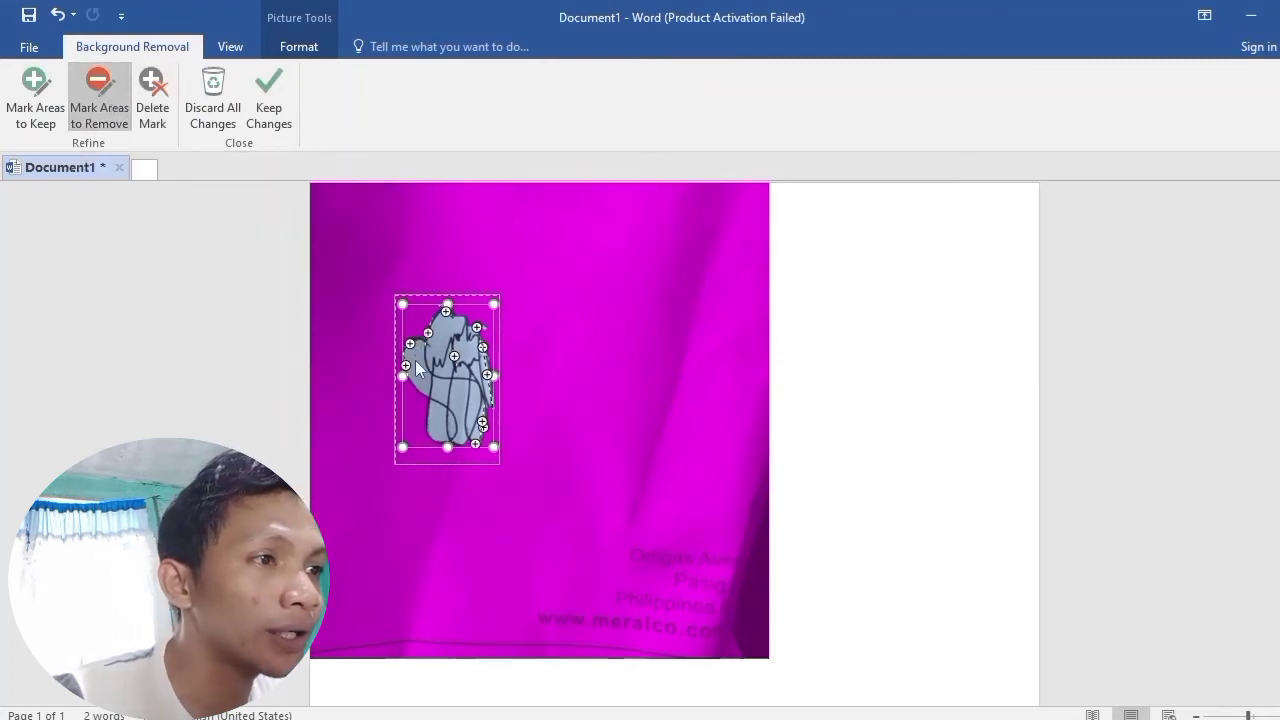
{"action": "left_click", "coordinate": [440, 423]}
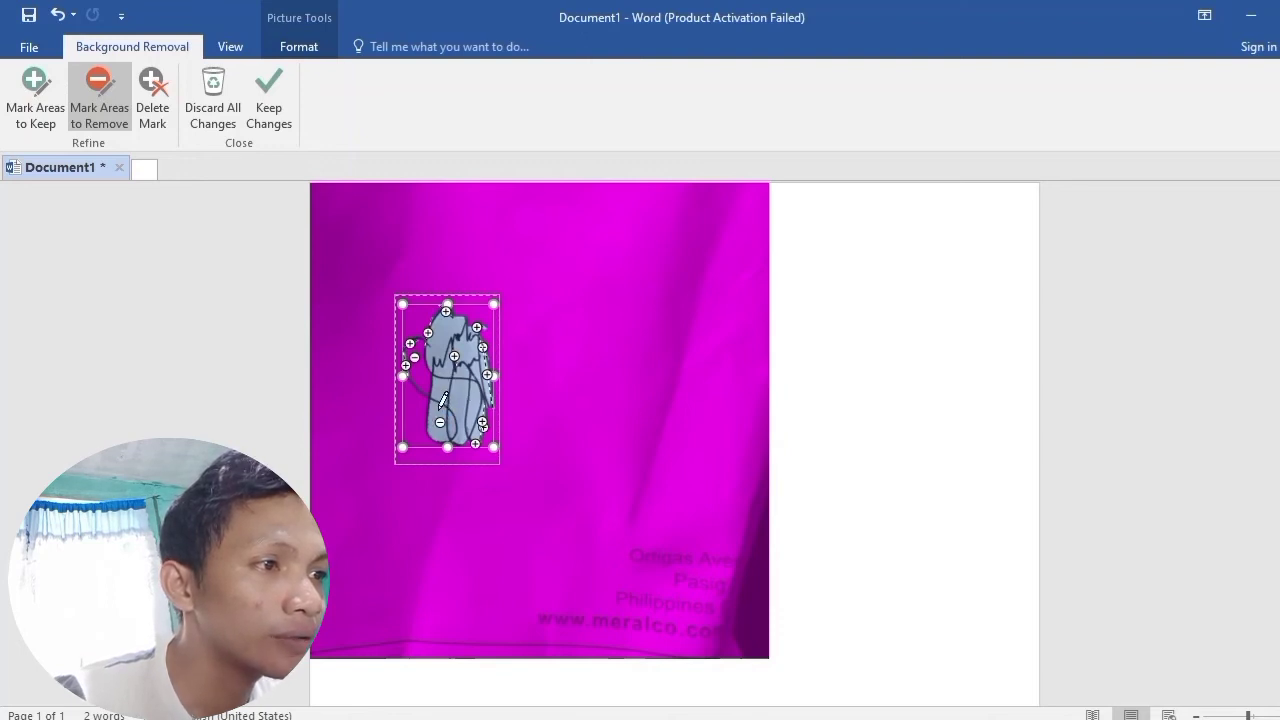
{"action": "left_click", "coordinate": [437, 419]}
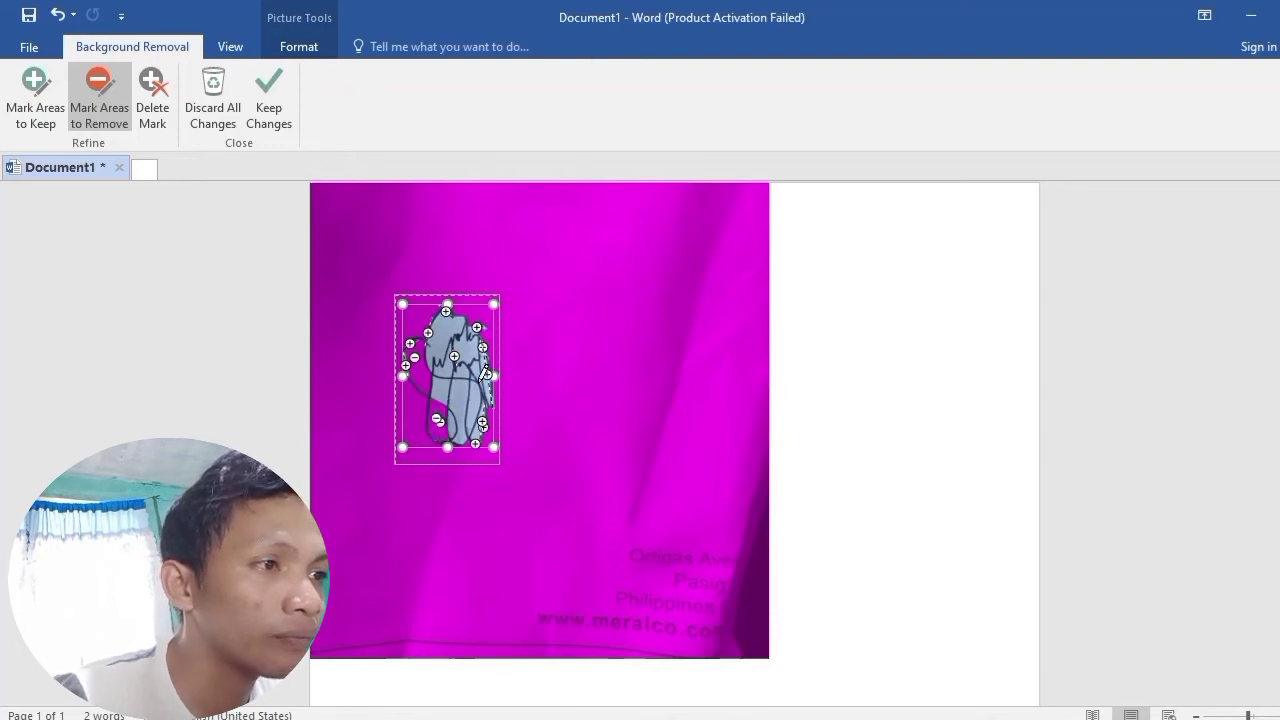
{"action": "left_click", "coordinate": [450, 424]}
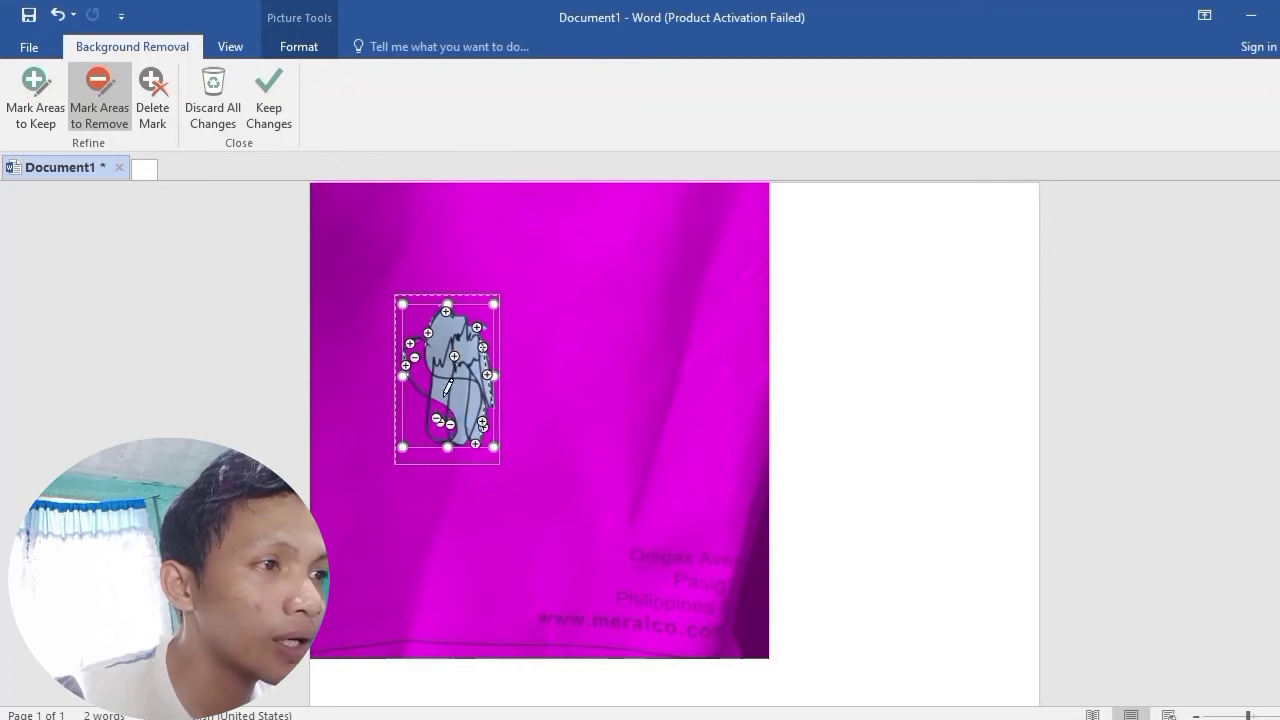
{"action": "left_click", "coordinate": [440, 388]}
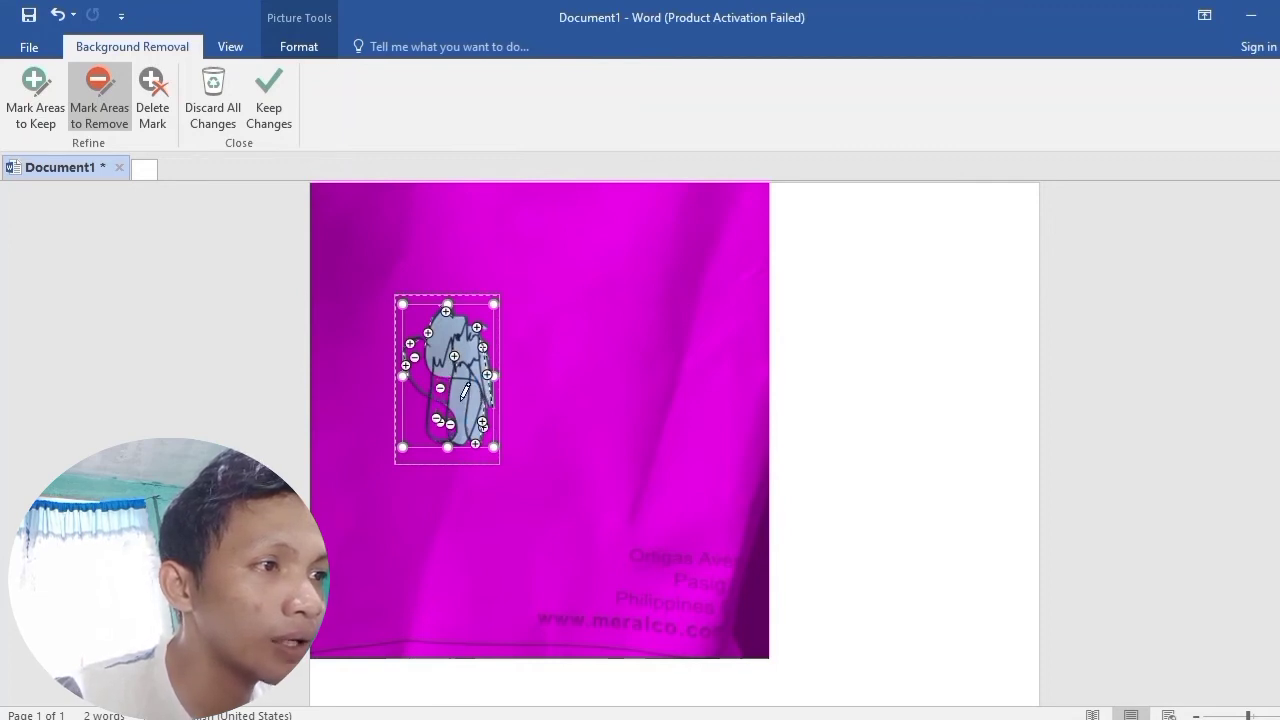
Mark the leftover paper inside and at the top-left of the signature for removal, then keep the changes
{"action": "left_click_drag", "start_coordinate": [461, 424], "coordinate": [454, 399]}
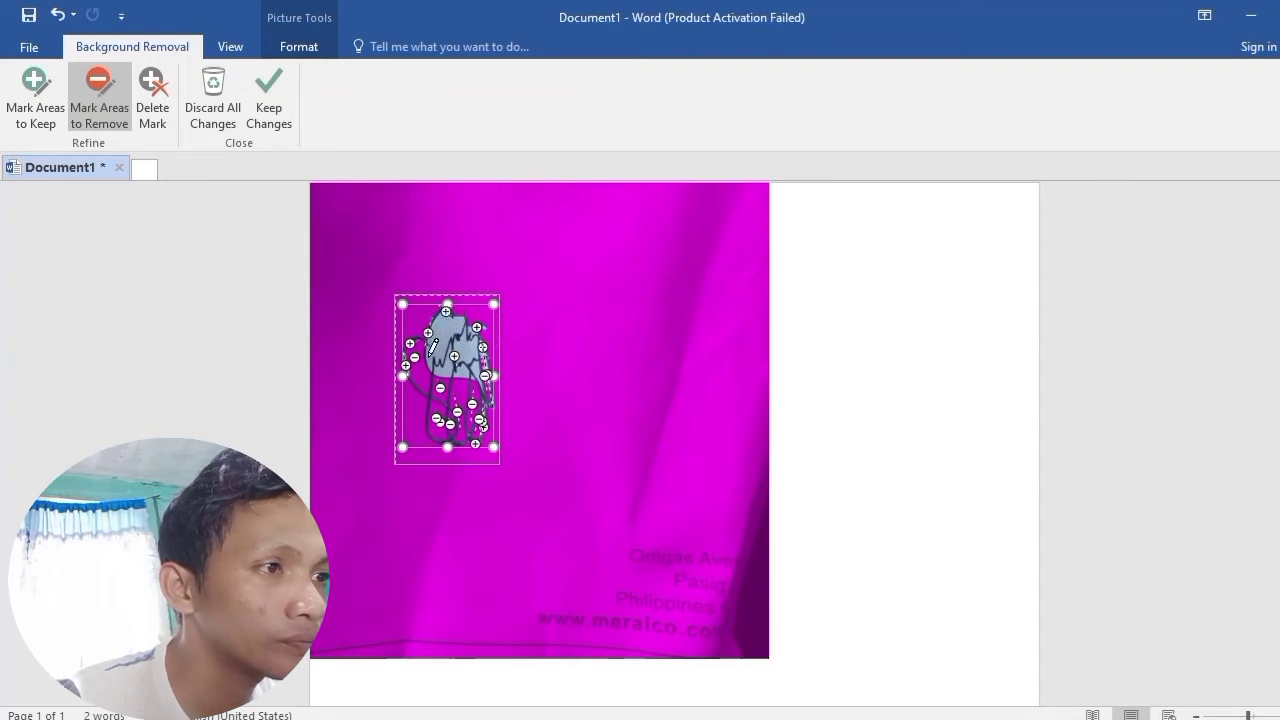
{"action": "mouse_move", "coordinate": [493, 355]}
{"action": "left_mouse_down"}
{"action": "mouse_move", "coordinate": [438, 340]}
{"action": "mouse_move", "coordinate": [476, 391]}
{"action": "left_mouse_up"}
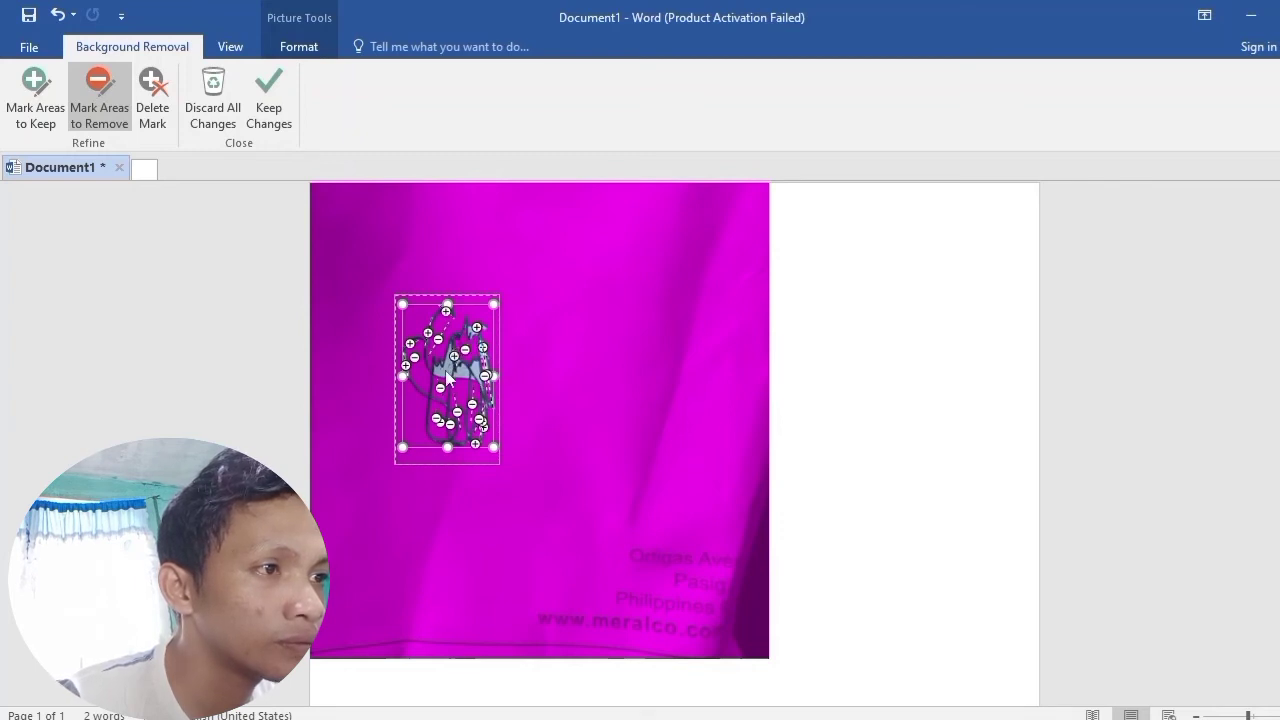
{"action": "left_click_drag", "start_coordinate": [452, 377], "coordinate": [476, 377]}
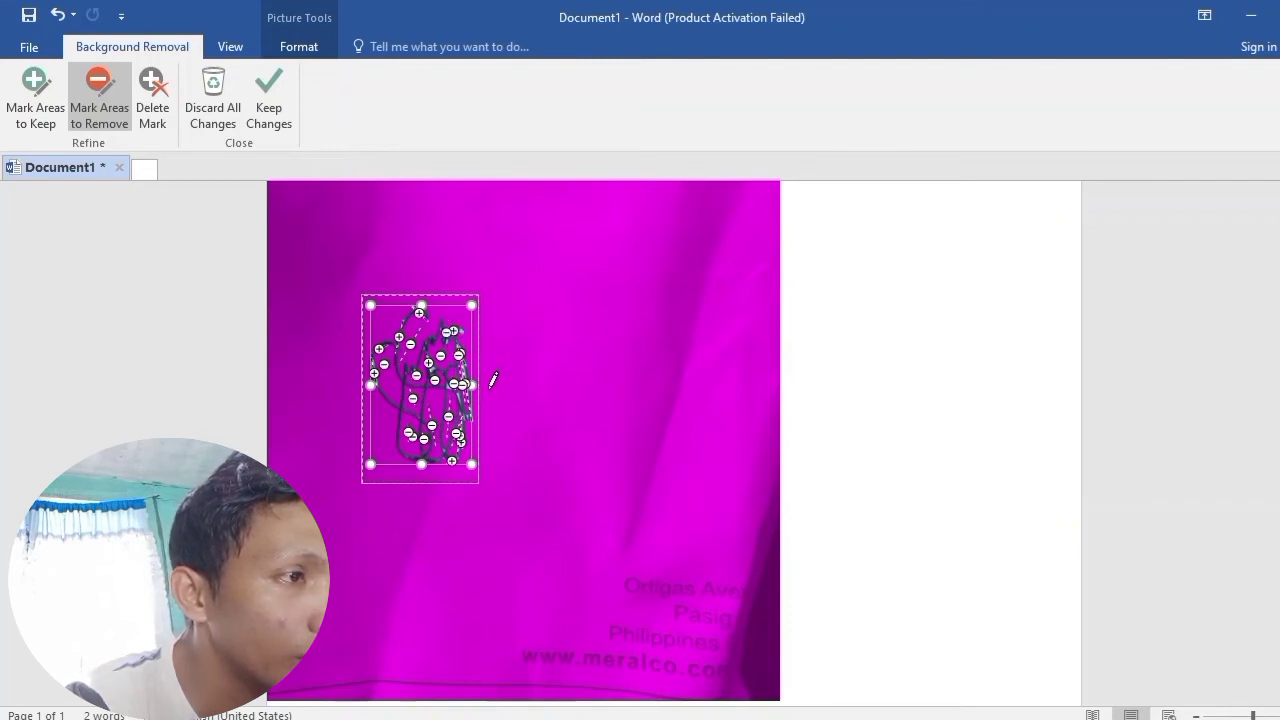
{"action": "scroll", "coordinate": [466, 380], "scroll_direction": "up", "scroll_amount": 2, "text": "ctrl"}
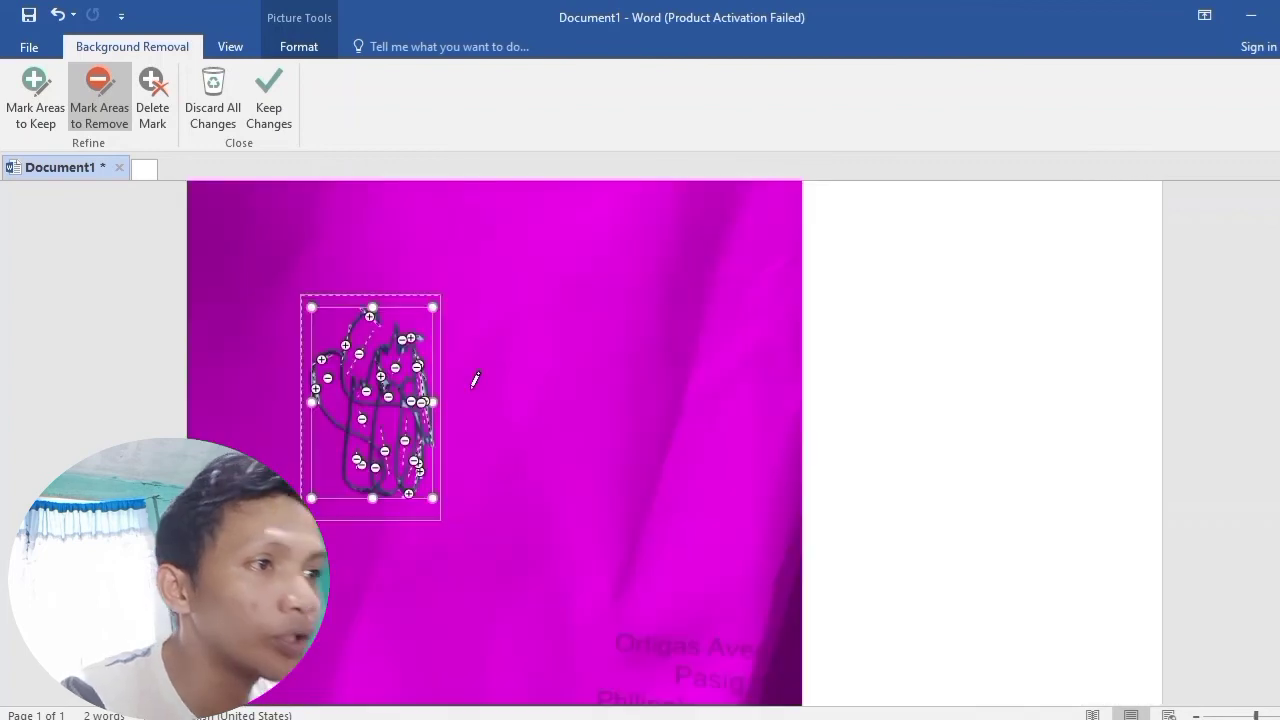
{"action": "scroll", "coordinate": [477, 378], "scroll_direction": "down", "scroll_amount": 1, "text": "ctrl"}
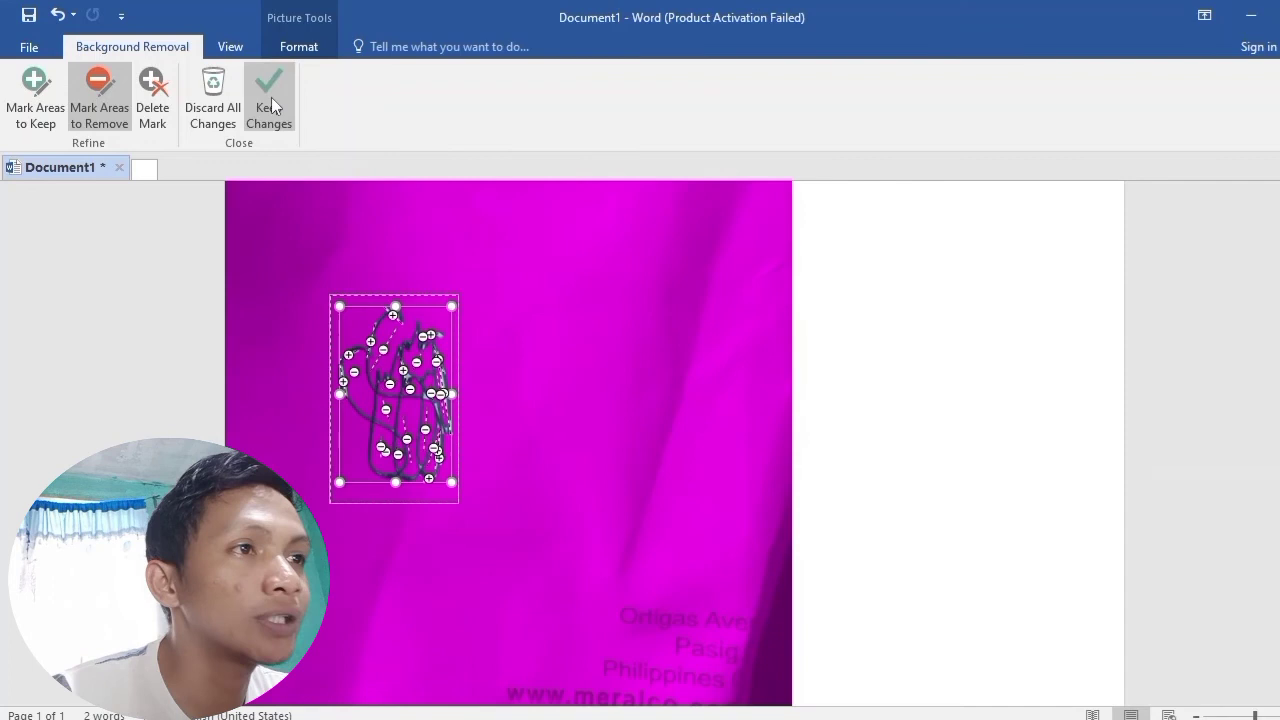
{"action": "left_click", "coordinate": [271, 97]}
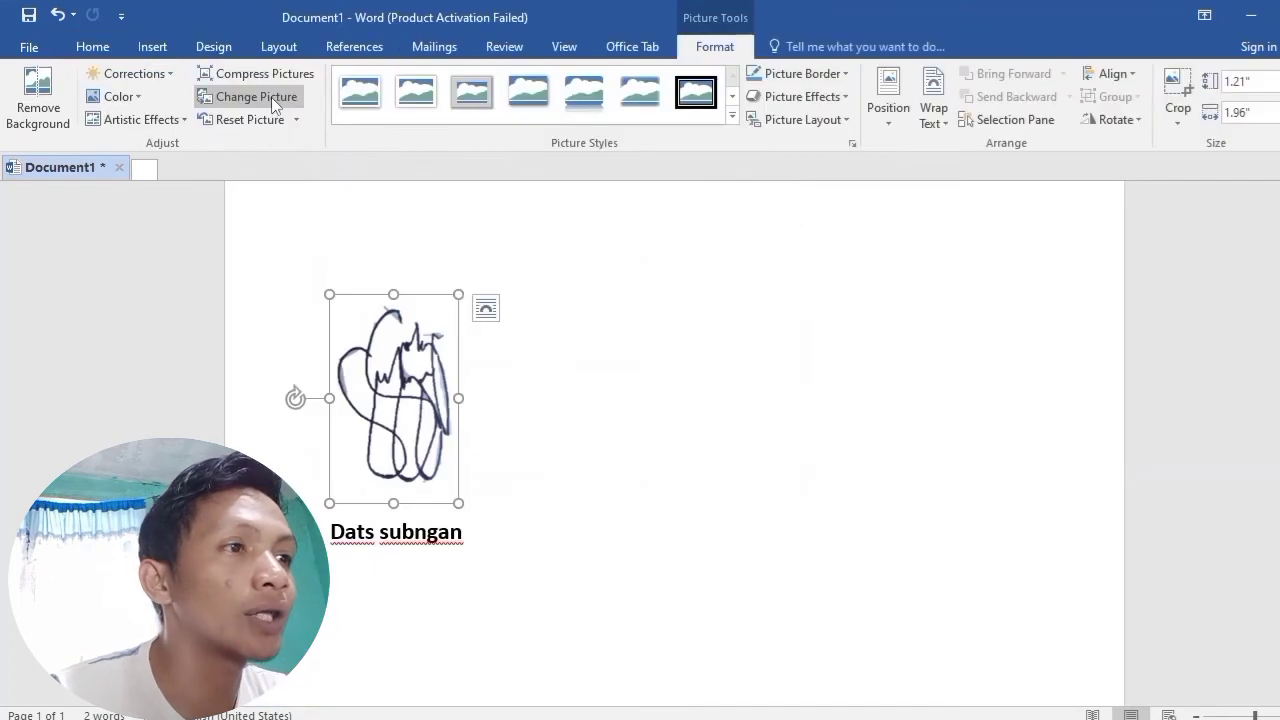
Set the signature picture's text wrapping to In Front of Text
{"action": "left_click", "coordinate": [487, 309]}
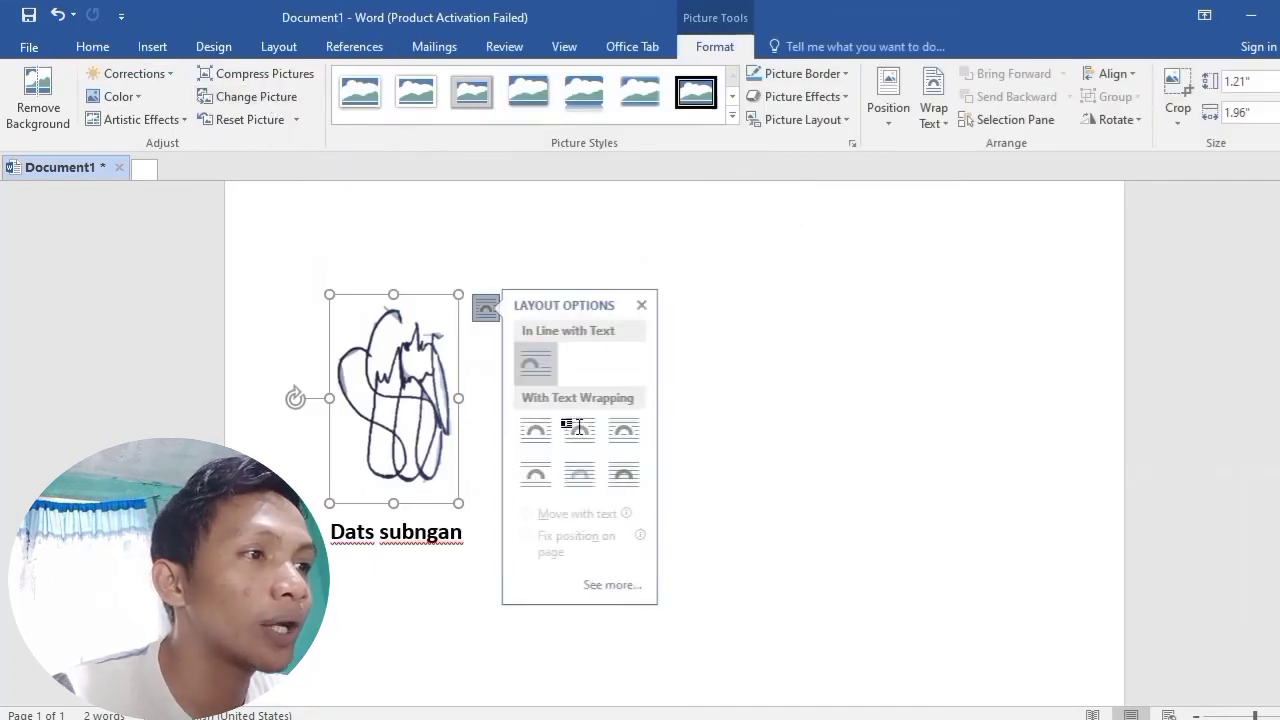
{"action": "left_click", "coordinate": [640, 480]}
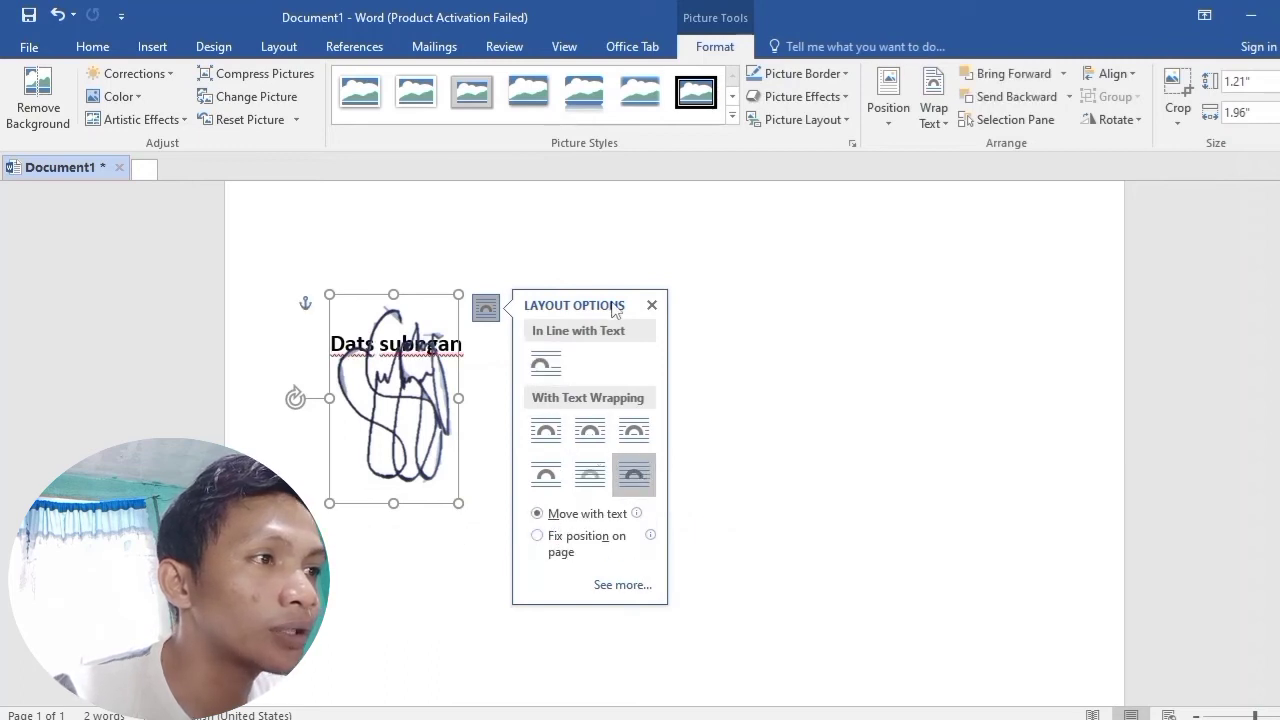
{"action": "left_click", "coordinate": [652, 305]}
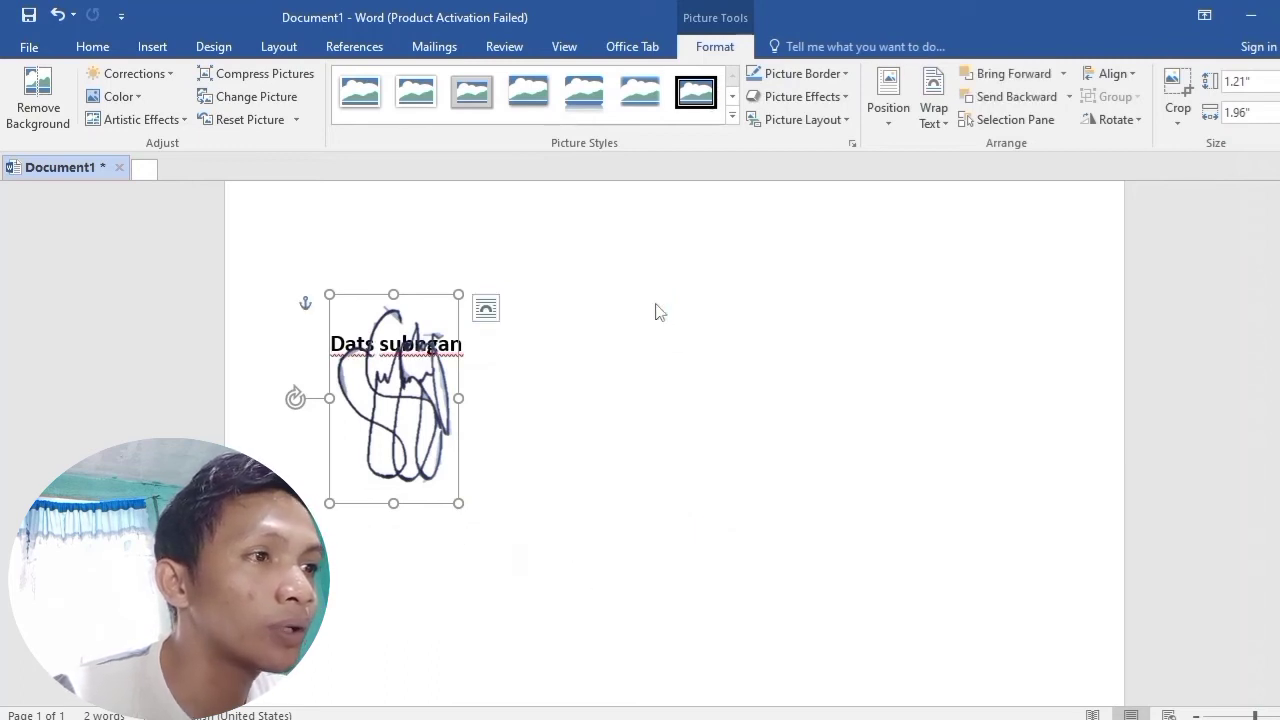
Shrink the signature to 0.54 by 0.88 inches and centre it over the bold name
{"action": "mouse_move", "coordinate": [398, 382]}
{"action": "left_mouse_down"}
{"action": "mouse_move", "coordinate": [648, 373]}
{"action": "mouse_move", "coordinate": [422, 364]}
{"action": "left_mouse_up"}
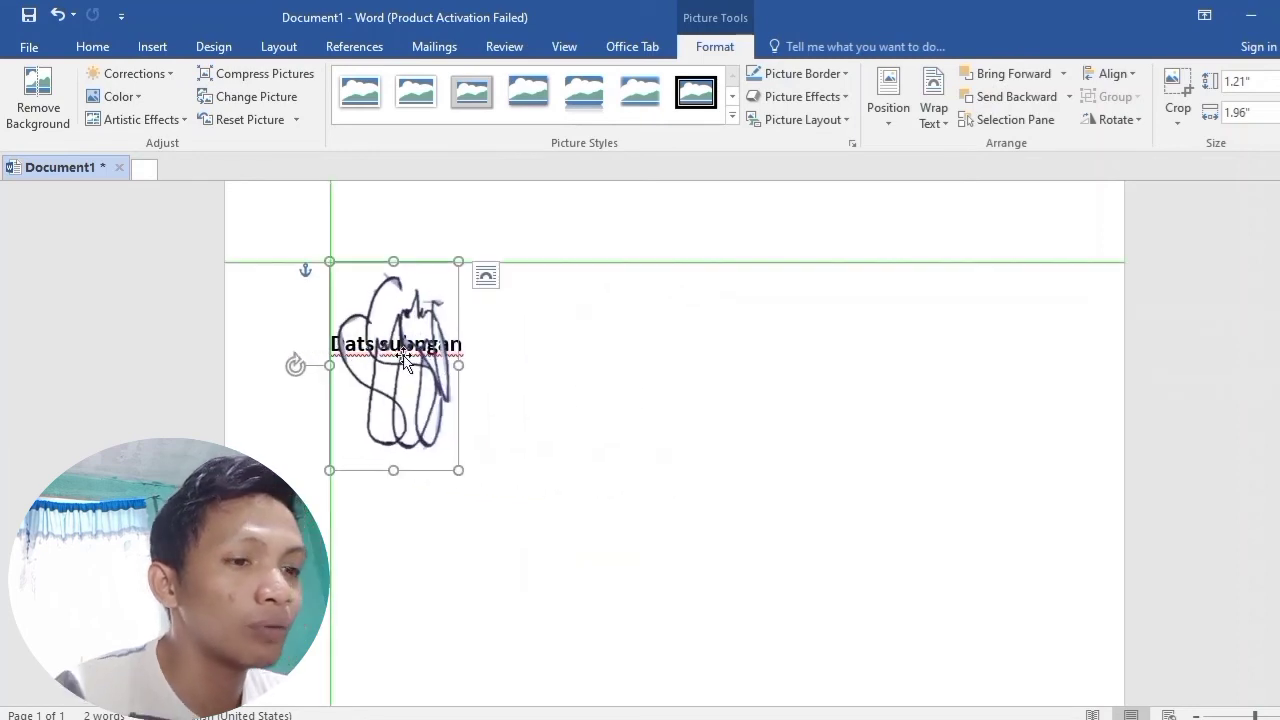
{"action": "left_click_drag", "start_coordinate": [459, 469], "coordinate": [404, 380]}
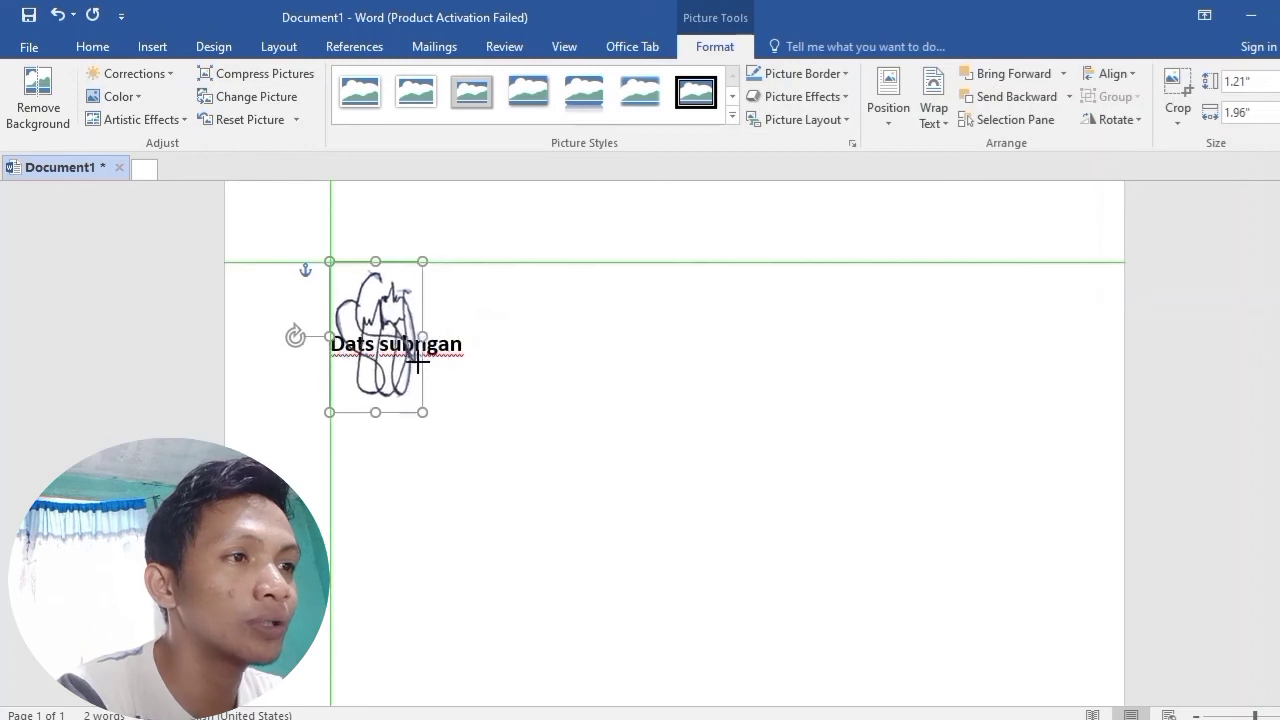
{"action": "left_click_drag", "start_coordinate": [383, 305], "coordinate": [406, 324]}
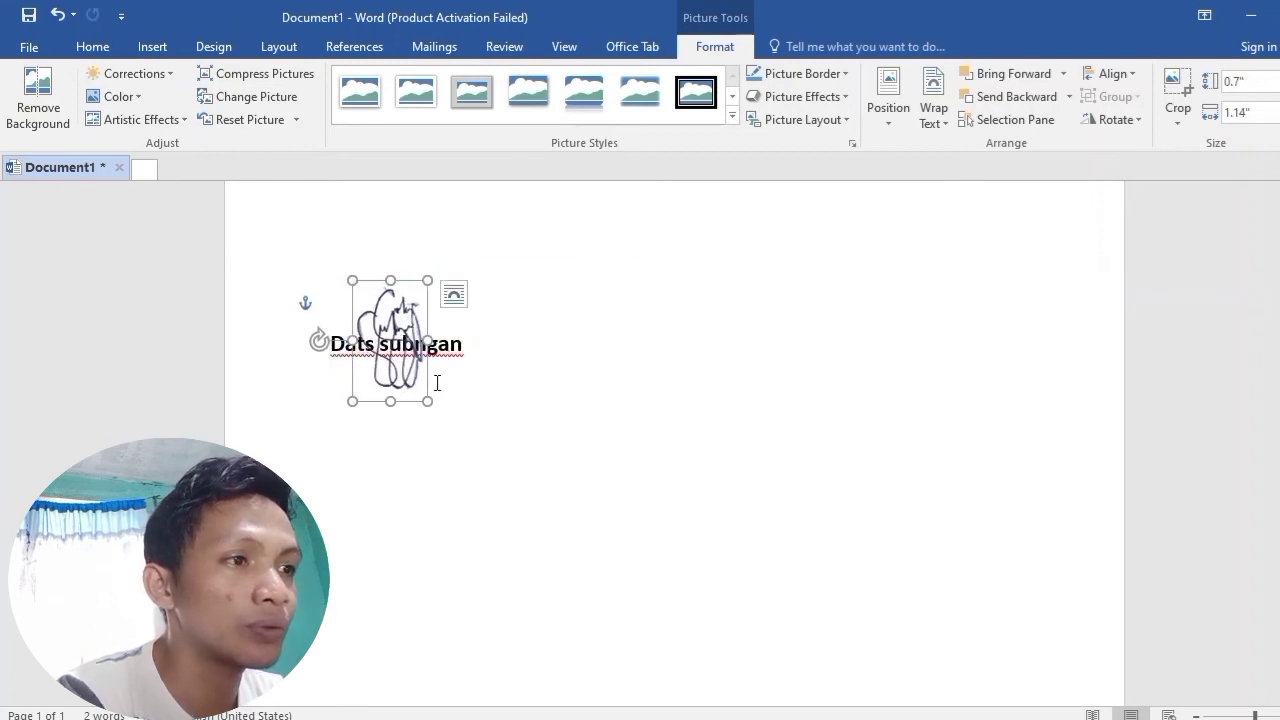
{"action": "left_click_drag", "start_coordinate": [427, 402], "coordinate": [410, 375]}
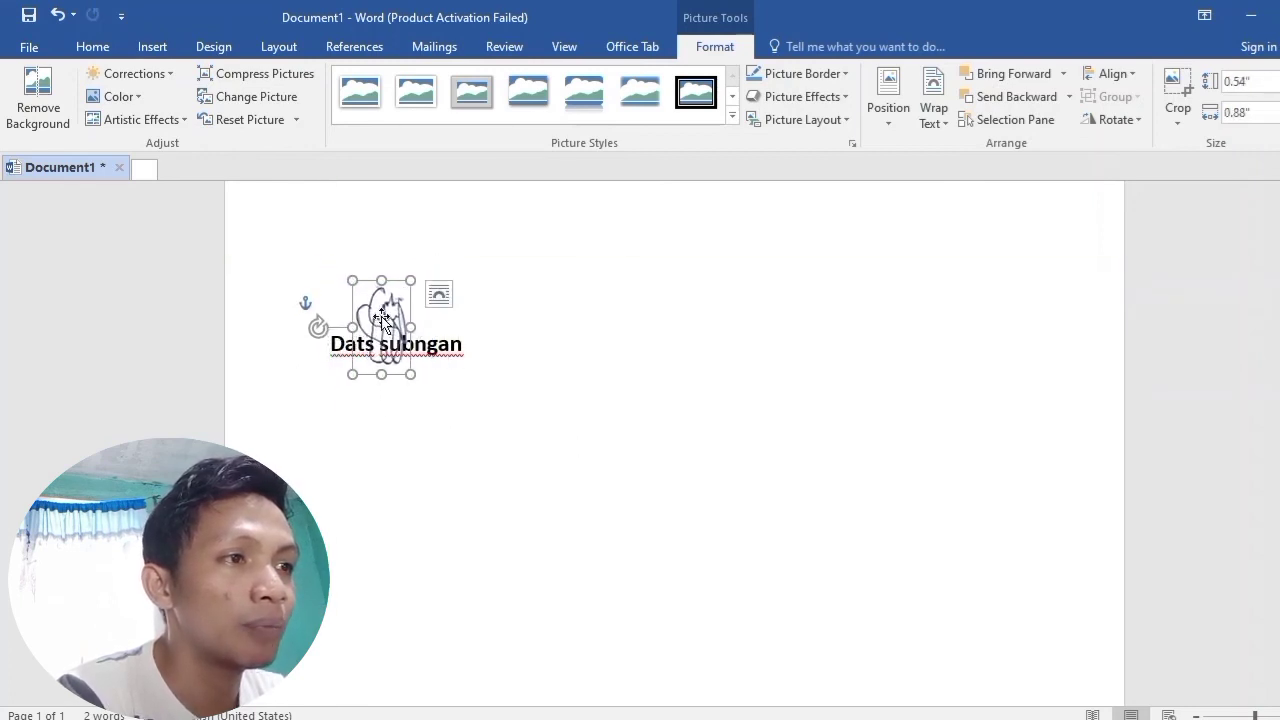
{"action": "left_click_drag", "start_coordinate": [383, 317], "coordinate": [393, 332]}
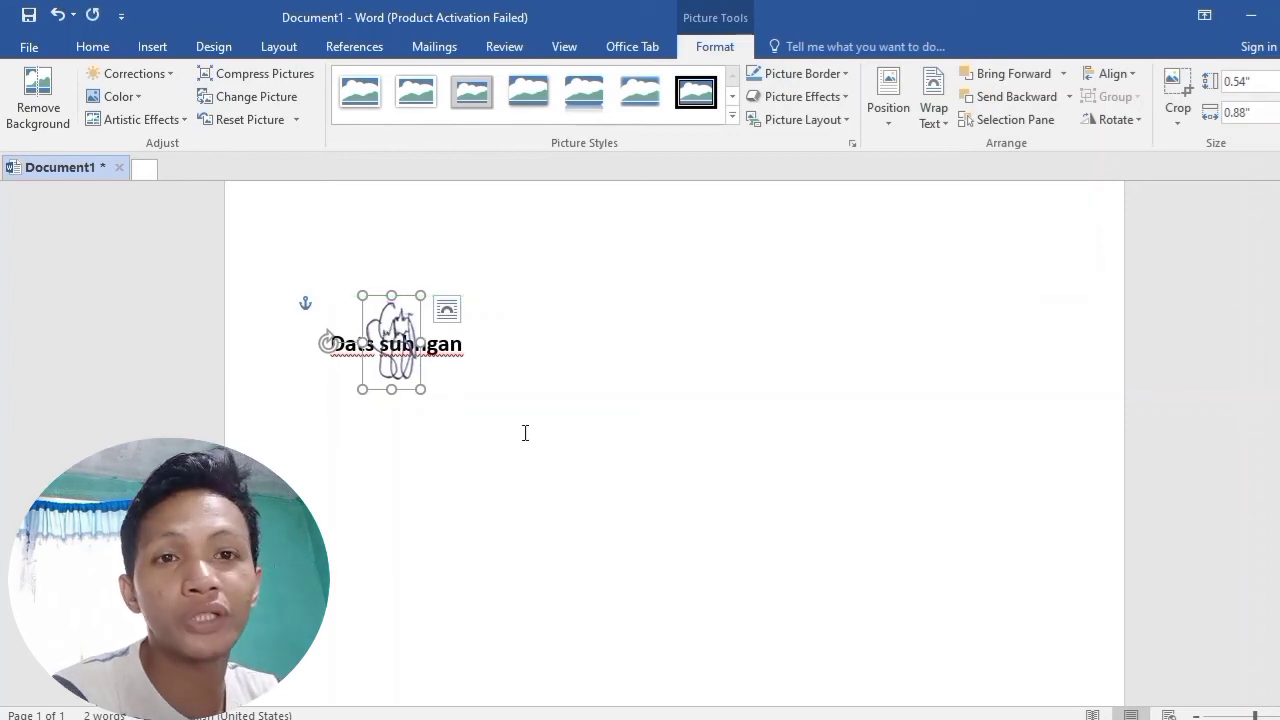